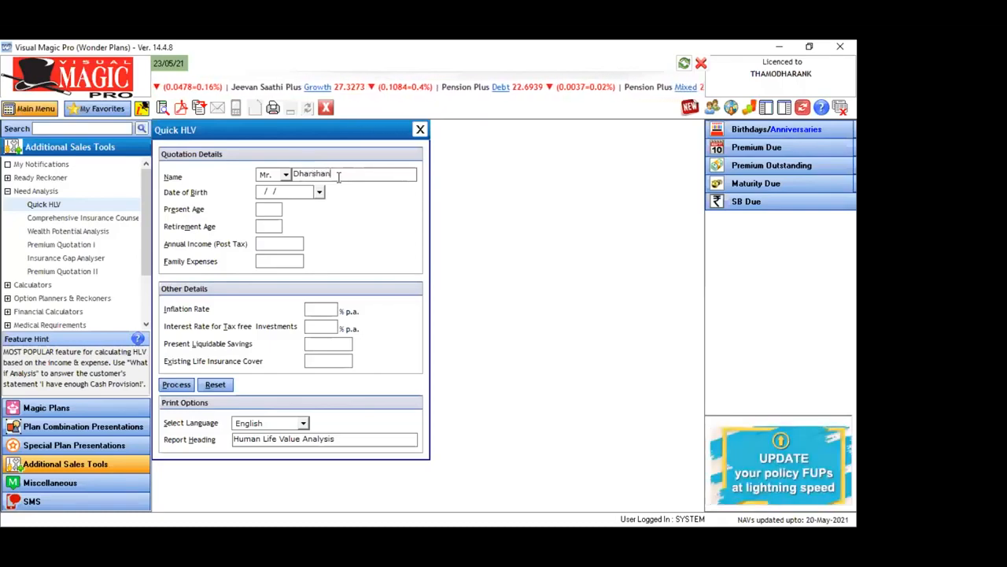
Enter the customer's date of birth in the Quick HLV quotation details
{"action": "key", "text": "Tab"}
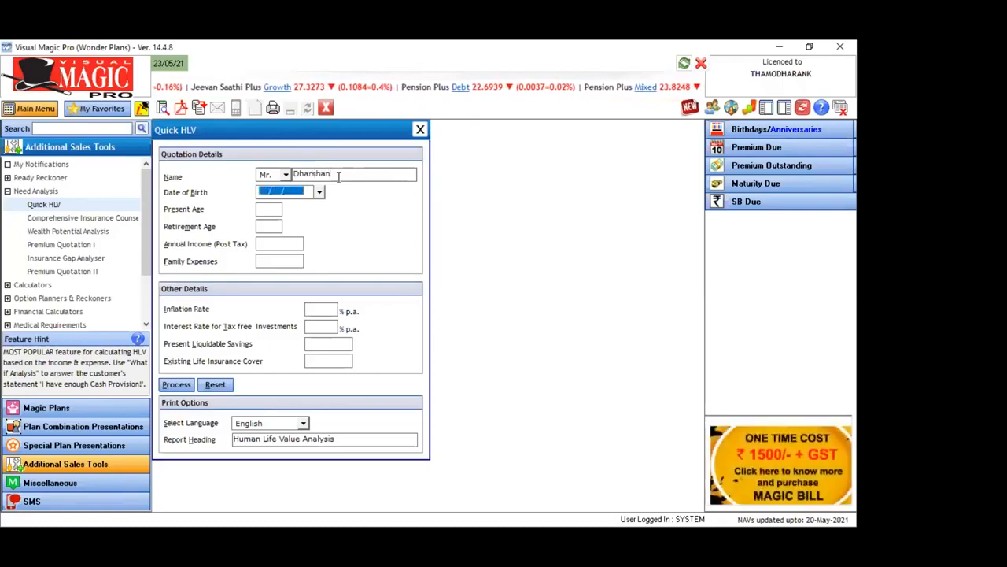
{"action": "type", "text": "05/01/"}
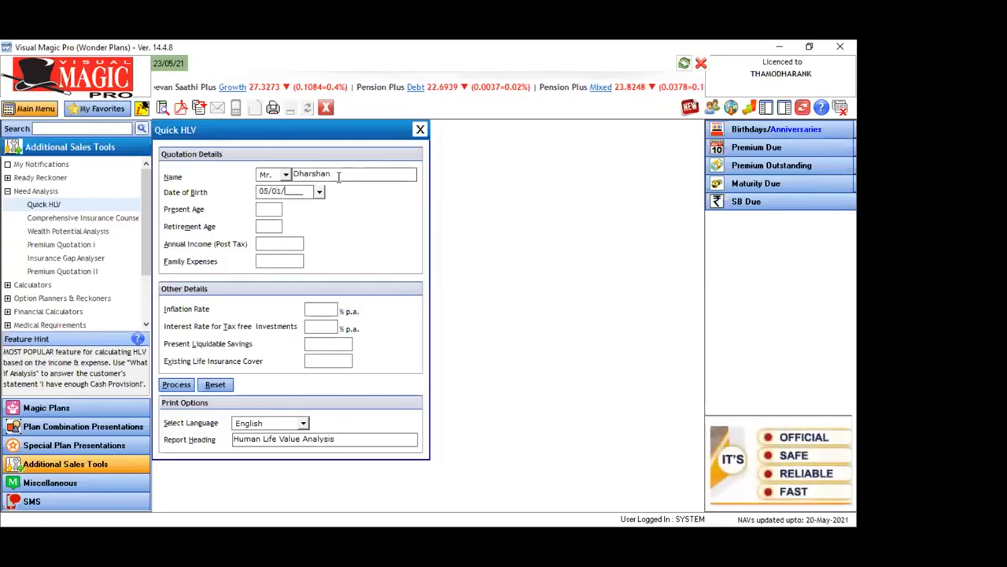
{"action": "type", "text": "1988"}
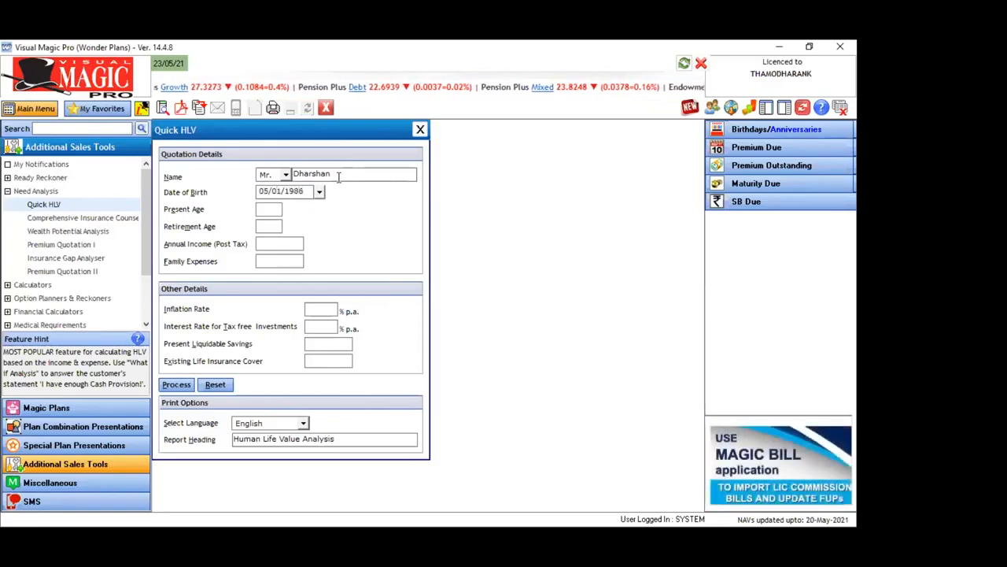
{"action": "key", "text": "Tab"}
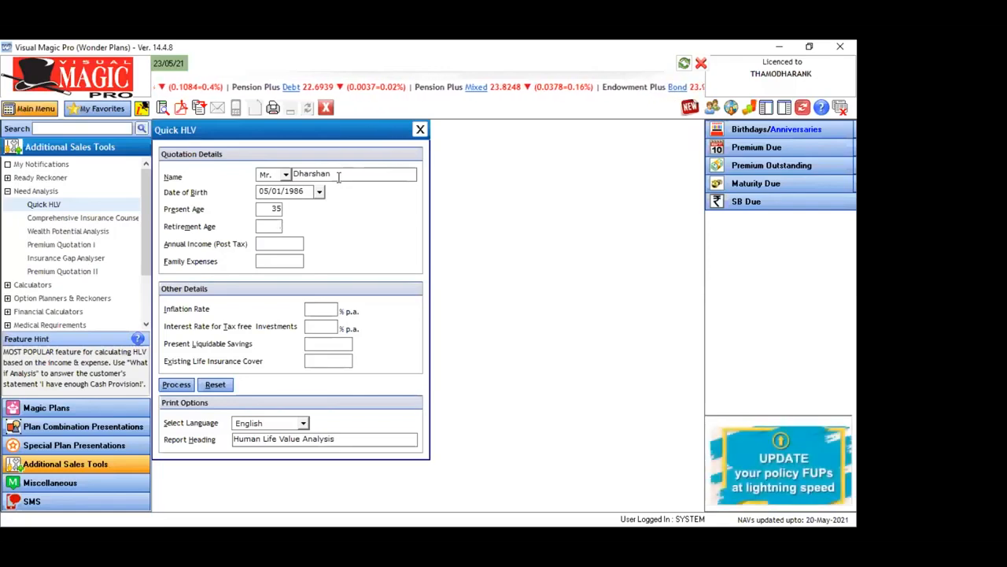
Complete the form with retirement age 60, annual income 1000000, family expenses 600000, both rates 4%, savings 200000 and existing cover 2000000, and process it
{"action": "type", "text": "60"}
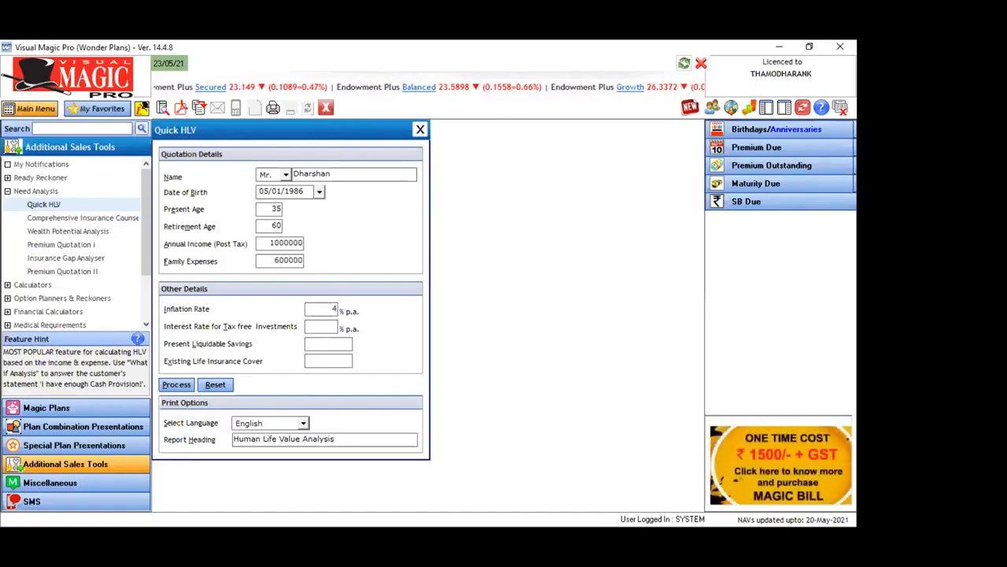
{"action": "key", "text": "Tab"}
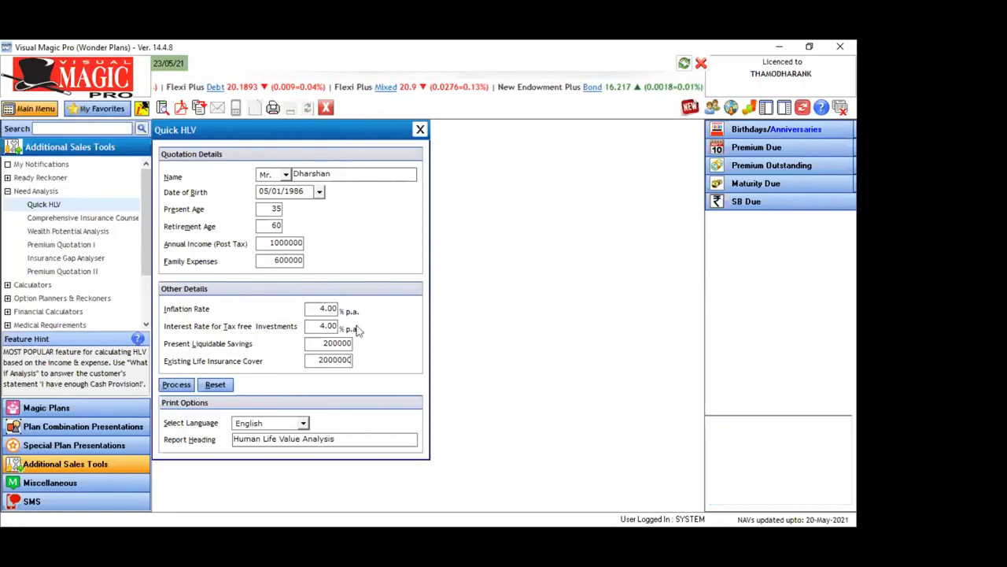
{"action": "left_click", "coordinate": [177, 386]}
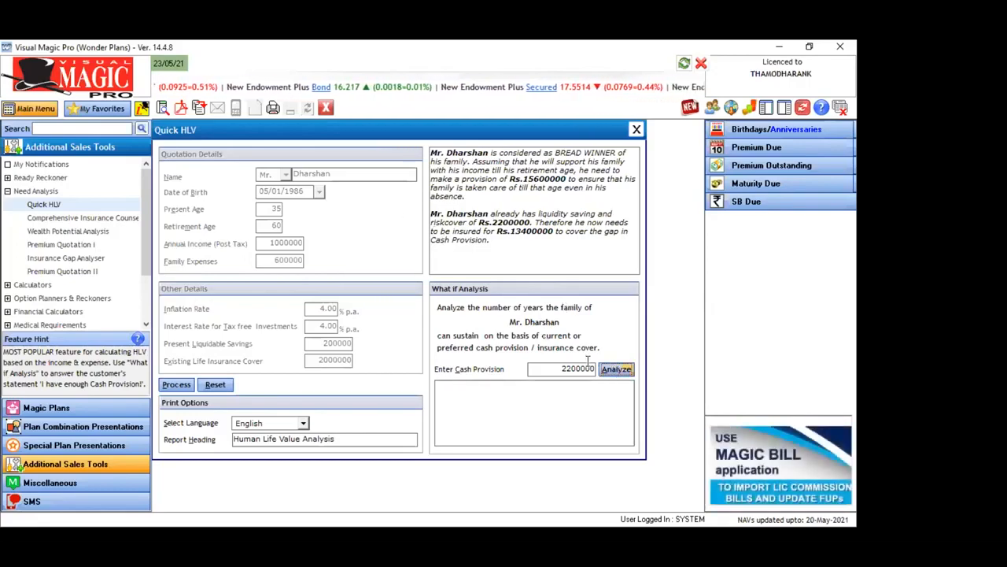
Run the What if Analysis on the prefilled cash provision and preview the Human Life Value Analysis report
{"action": "left_click", "coordinate": [616, 369]}
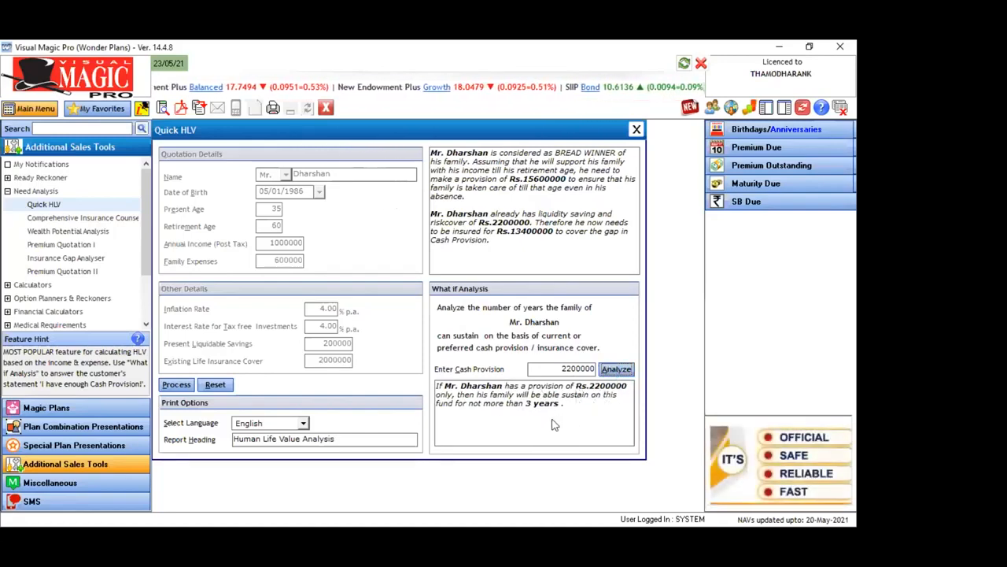
{"action": "left_click", "coordinate": [162, 109]}
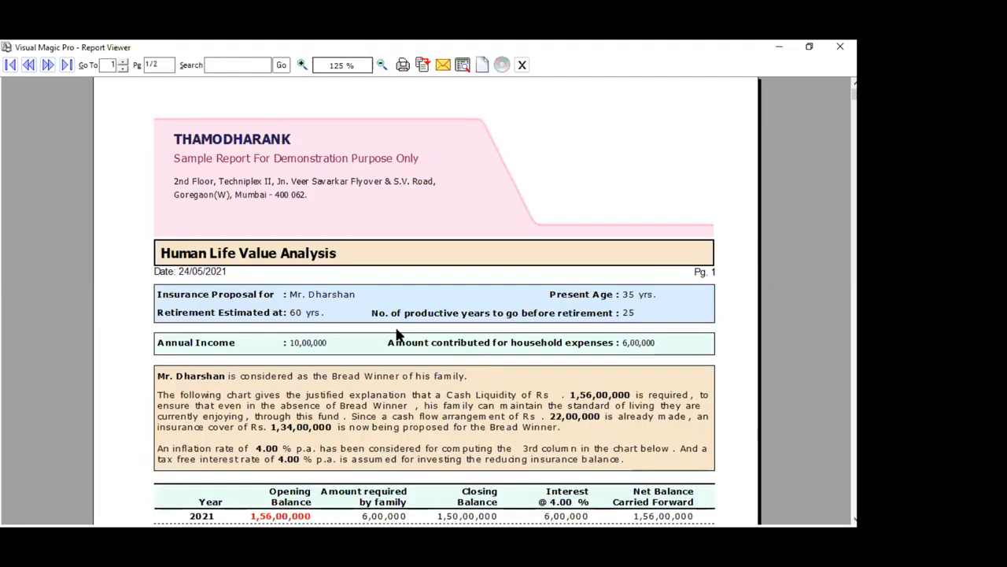
Review the proposal summary and the yearly balance table through 2046 on the first page of the report
{"action": "scroll", "coordinate": [398, 335], "scroll_direction": "down", "scroll_amount": 5}
{"action": "scroll", "coordinate": [397, 335], "scroll_direction": "up", "scroll_amount": 2}
{"action": "scroll", "coordinate": [398, 334], "scroll_direction": "up", "scroll_amount": 1}
{"action": "scroll", "coordinate": [397, 334], "scroll_direction": "down", "scroll_amount": 7}
{"action": "scroll", "coordinate": [397, 334], "scroll_direction": "up", "scroll_amount": 2}
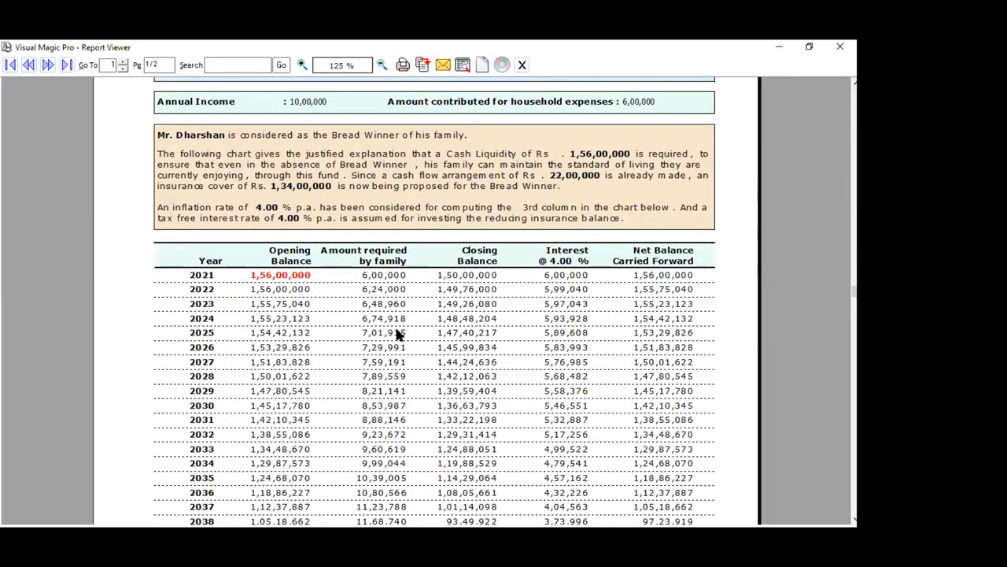
{"action": "scroll", "coordinate": [397, 334], "scroll_direction": "up", "scroll_amount": 2}
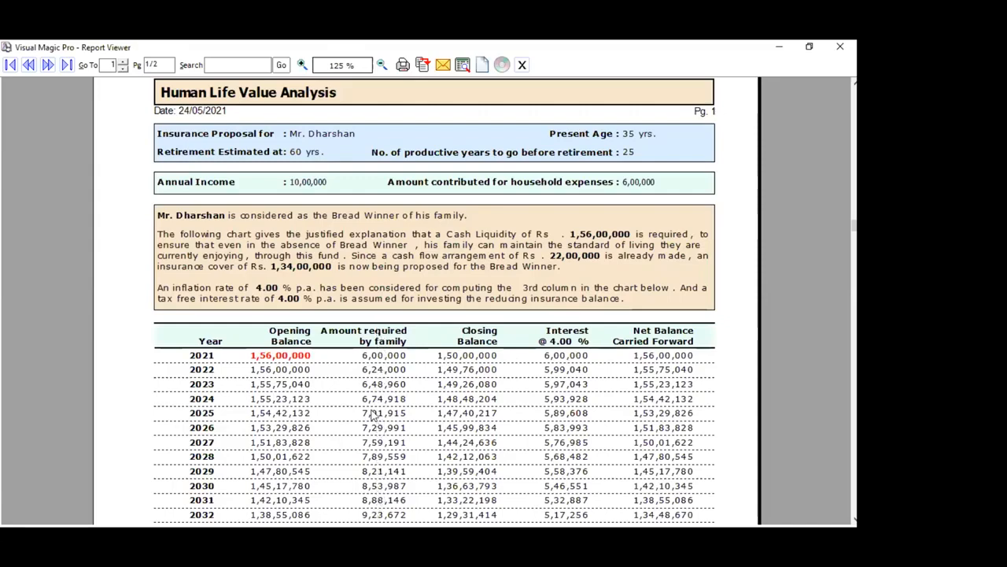
{"action": "left_click", "coordinate": [517, 445]}
{"action": "scroll", "coordinate": [517, 446], "scroll_direction": "down", "scroll_amount": 8}
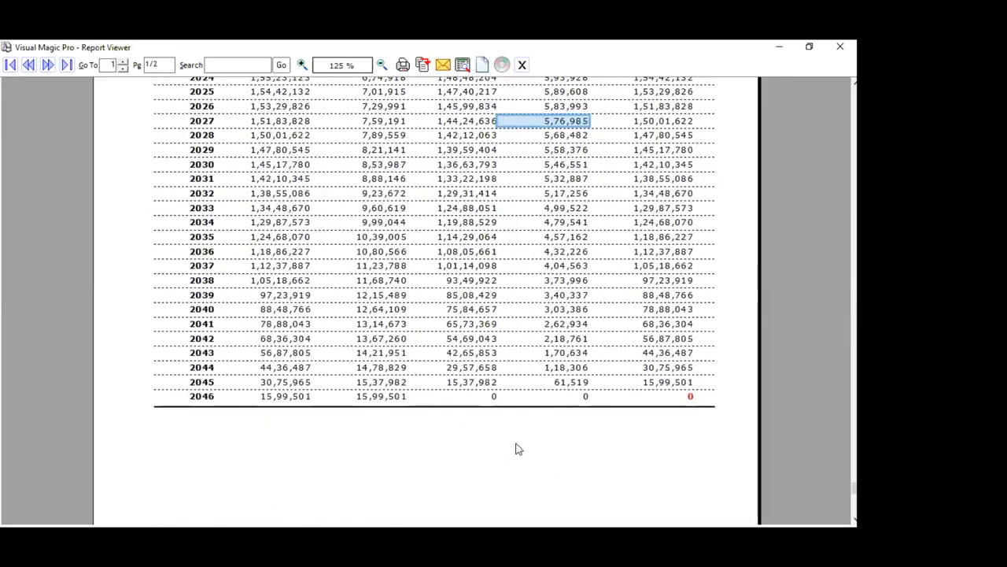
{"action": "scroll", "coordinate": [516, 446], "scroll_direction": "up", "scroll_amount": 1}
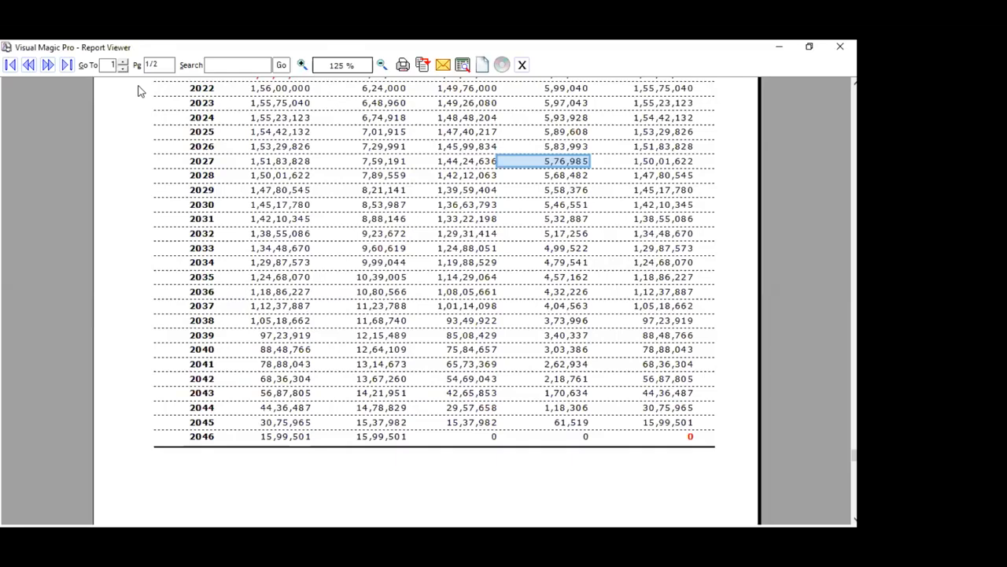
Go to the report's second page and examine the What if Analysis table
{"action": "left_click", "coordinate": [48, 66]}
{"action": "scroll", "coordinate": [235, 212], "scroll_direction": "up", "scroll_amount": 3}
{"action": "scroll", "coordinate": [234, 212], "scroll_direction": "up", "scroll_amount": 5}
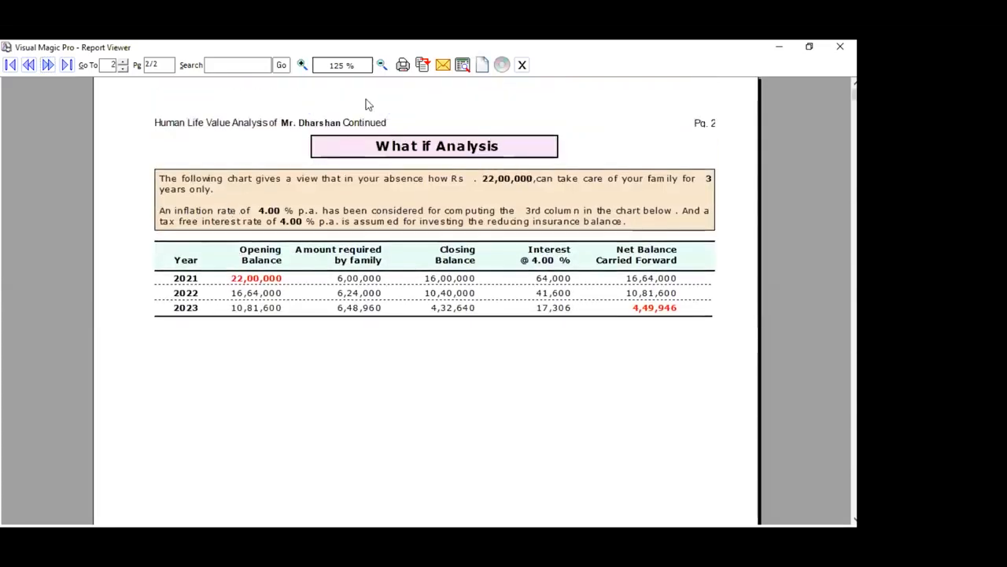
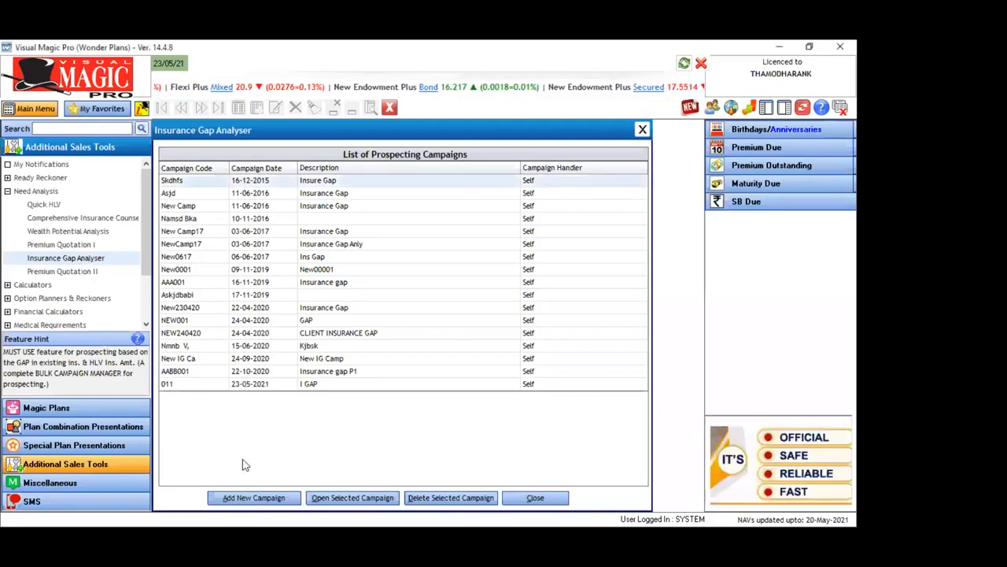
Add a new prospecting campaign with code 0083738 and the description "Insurance gap"
{"action": "left_click", "coordinate": [247, 500]}
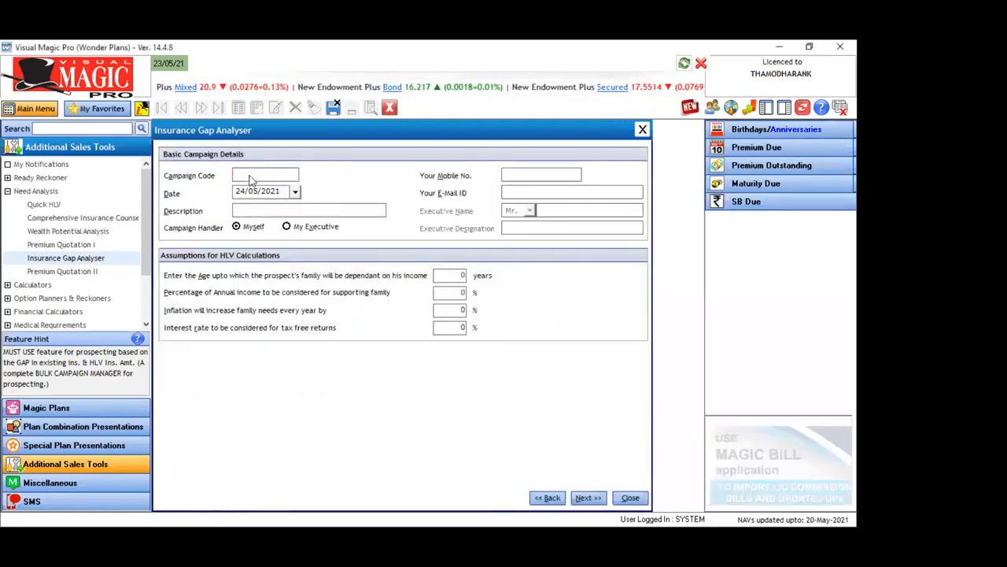
{"action": "type", "text": "0083738"}
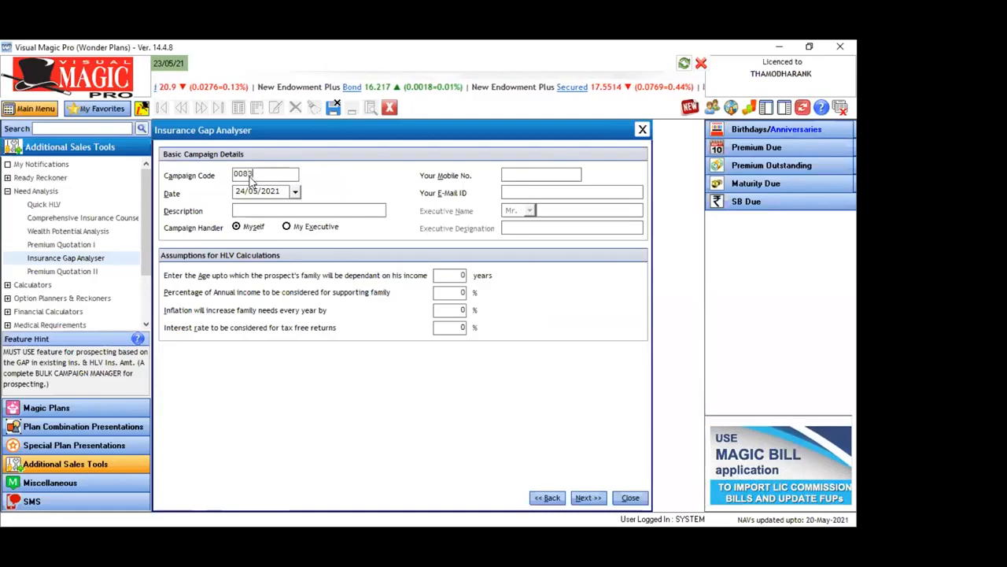
{"action": "key", "text": "Tab"}
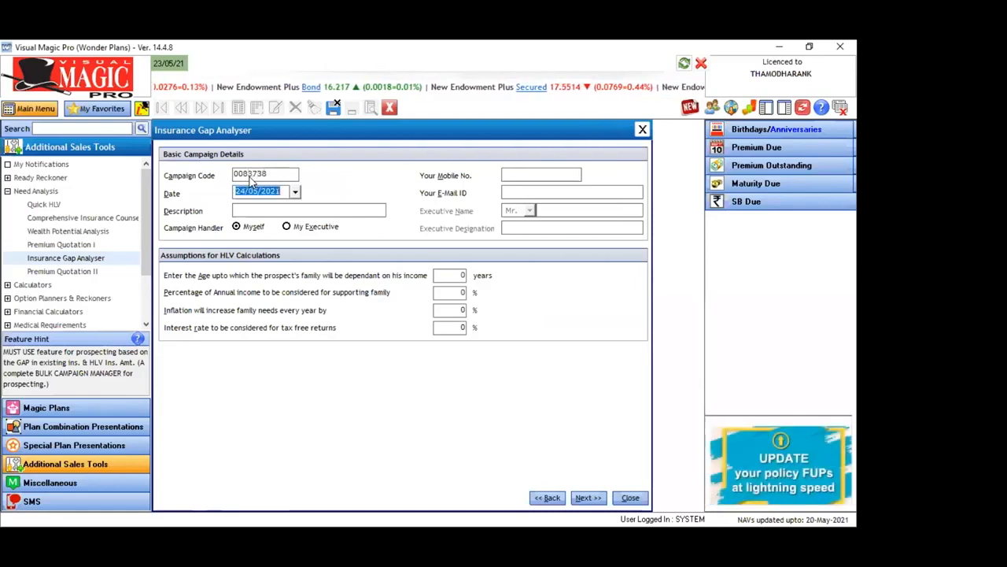
{"action": "left_click", "coordinate": [236, 209]}
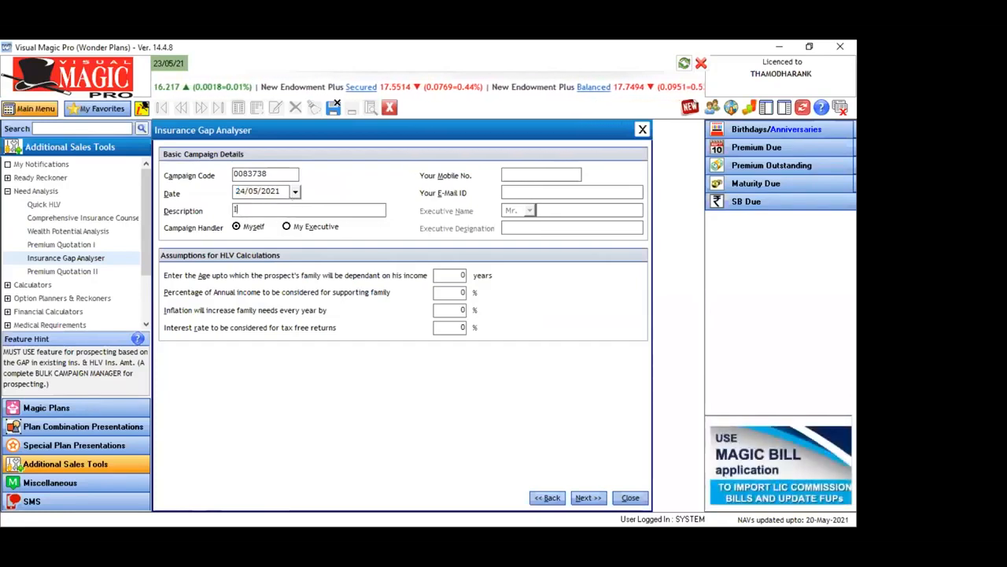
{"action": "type", "text": "Insurance"}
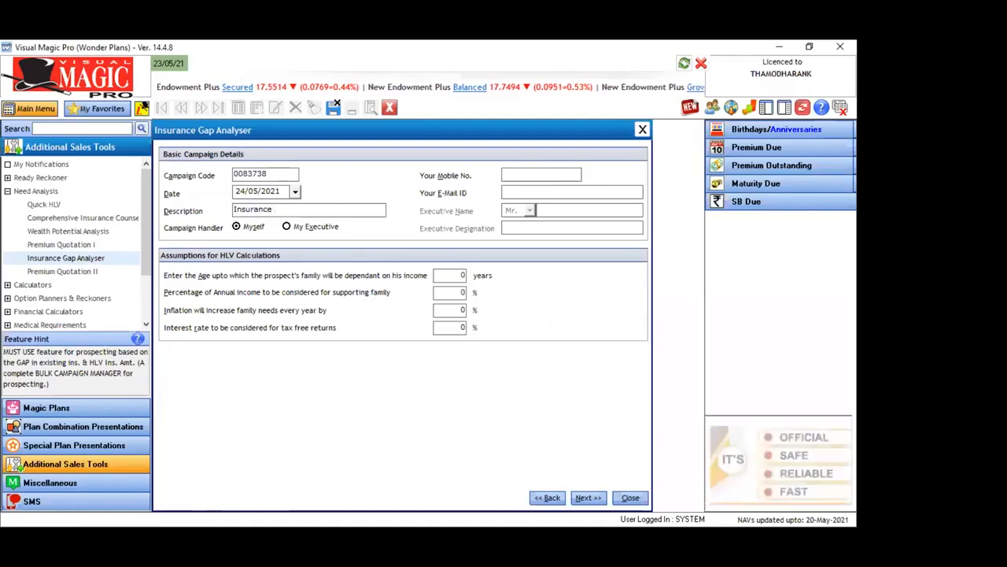
{"action": "type", "text": " gAP"}
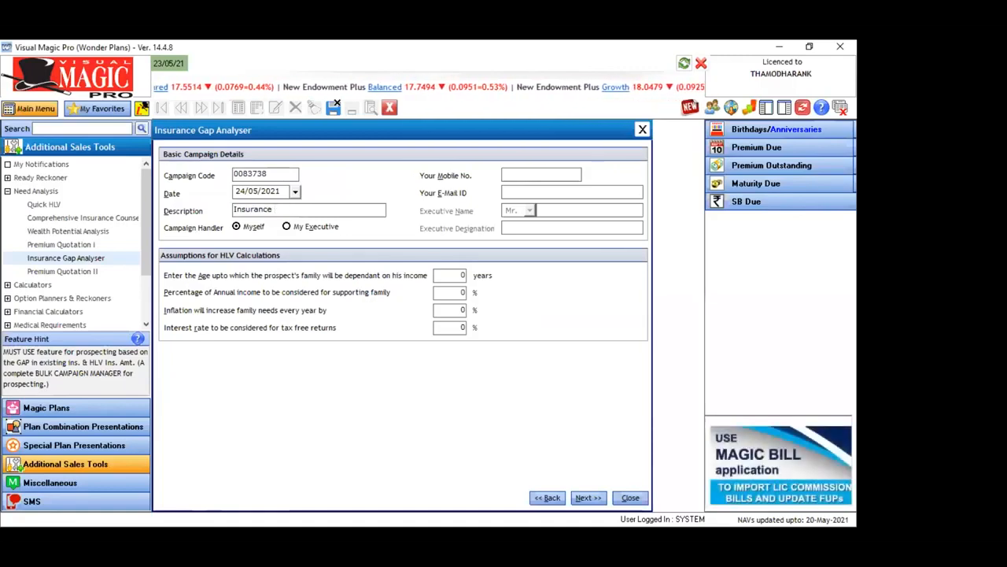
{"action": "key", "text": "Tab"}
Fill in the campaign handler's mobile number and e-mail address in the basic campaign details
{"action": "left_click", "coordinate": [512, 176]}
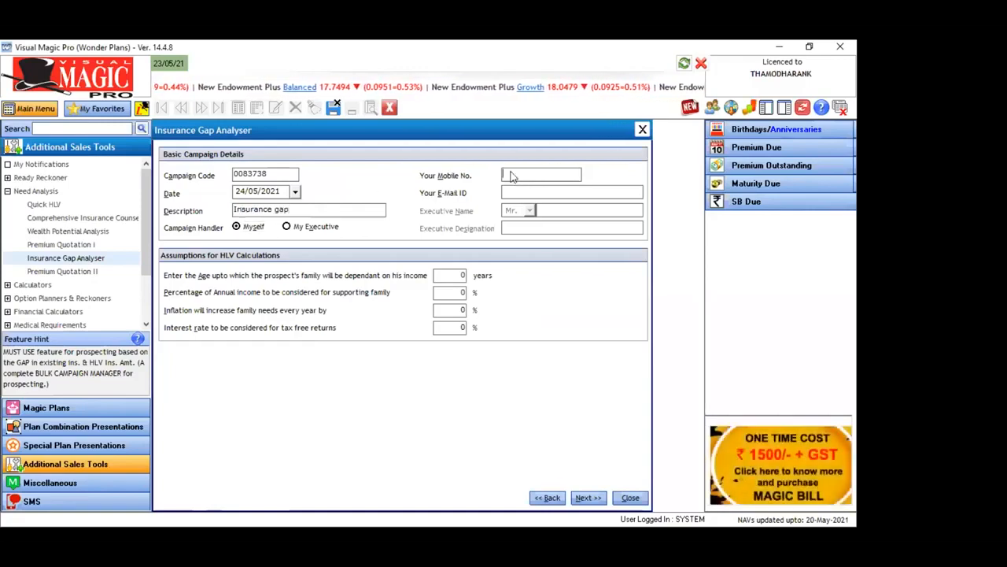
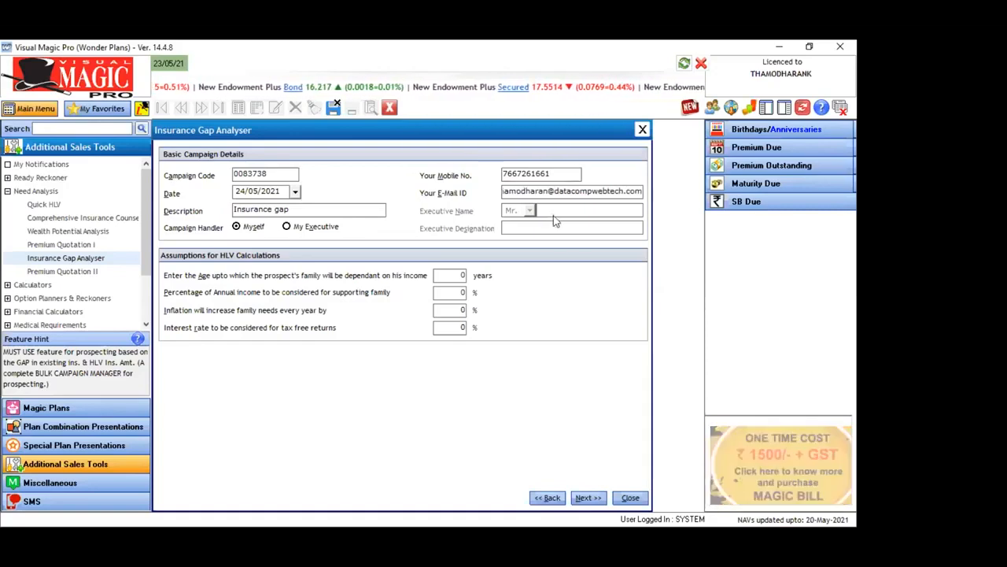
{"action": "key", "text": "Tab"}
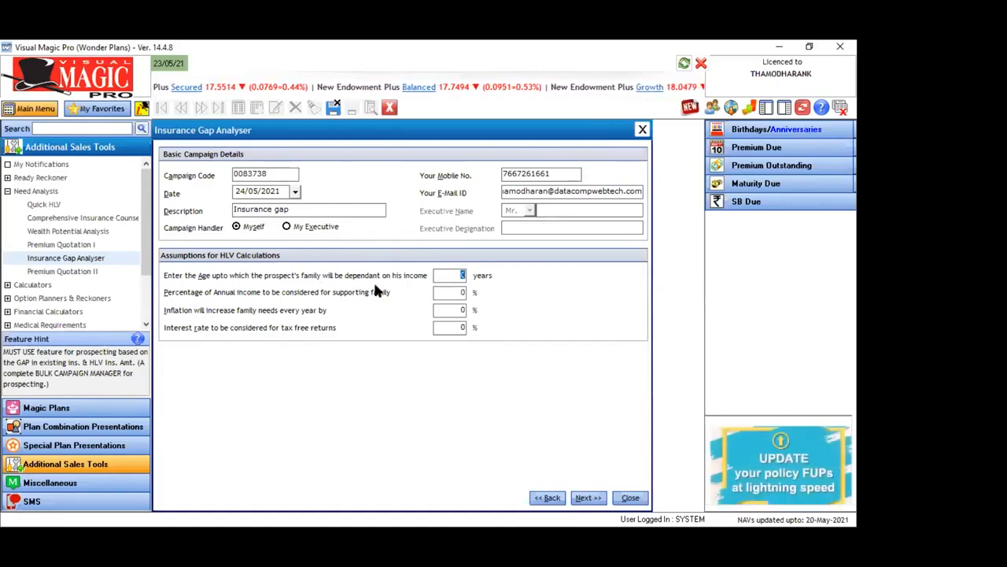
Set the HLV assumptions to age 60, 60% of income, 4% inflation and 4% interest, and open the database customer list for prospects
{"action": "type", "text": "6"}
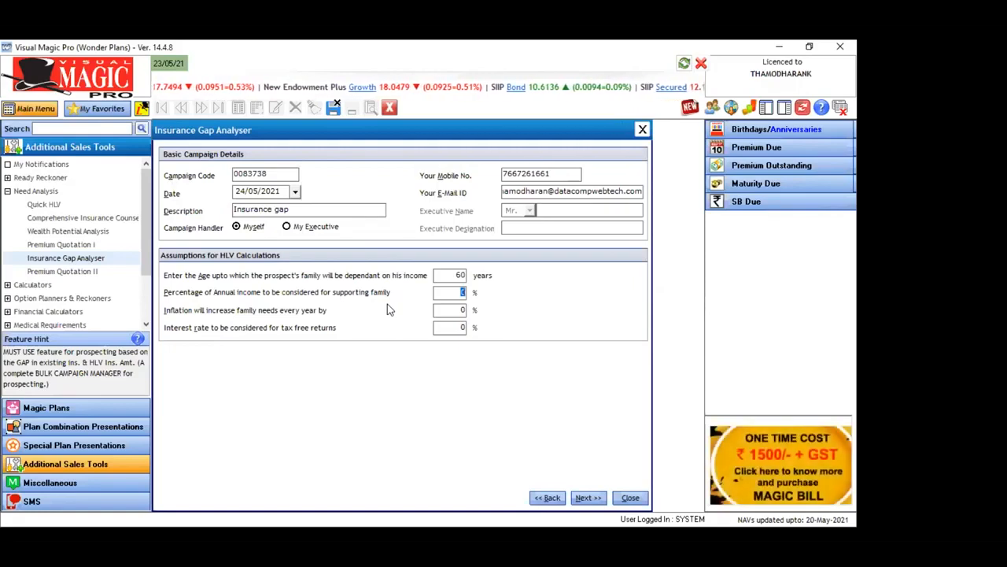
{"action": "type", "text": "60"}
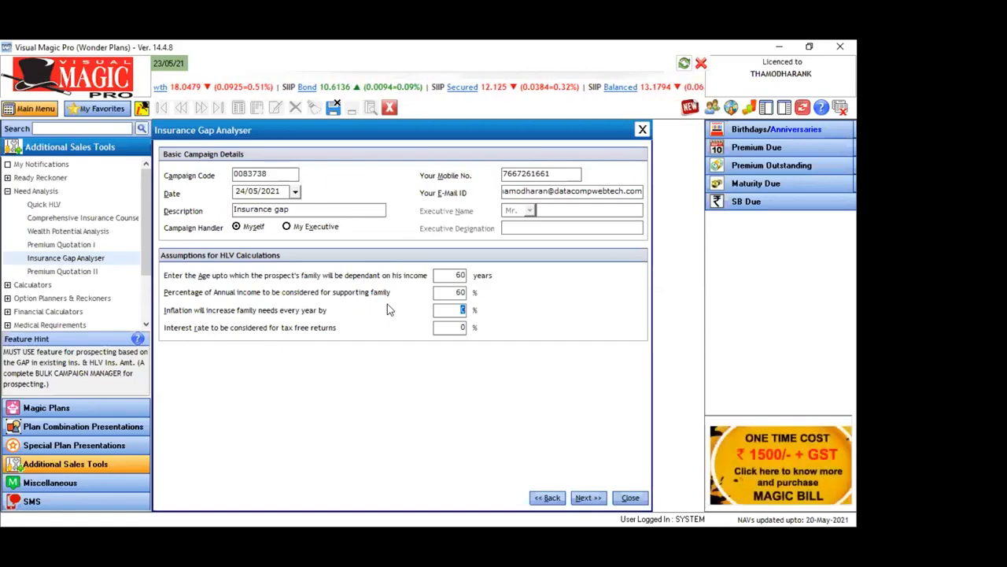
{"action": "type", "text": "4"}
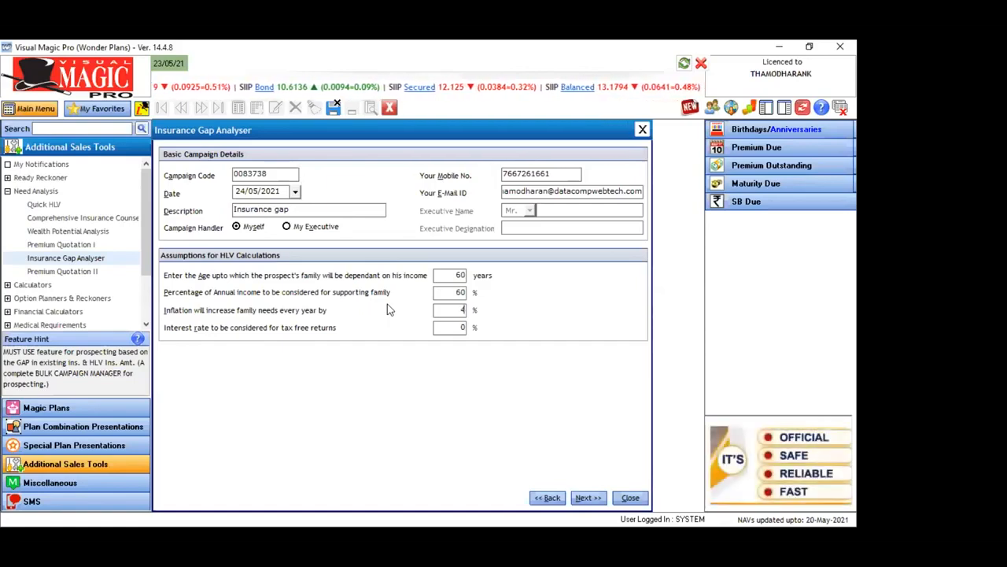
{"action": "key", "text": "Tab"}
{"action": "type", "text": "4"}
{"action": "key", "text": "Tab"}
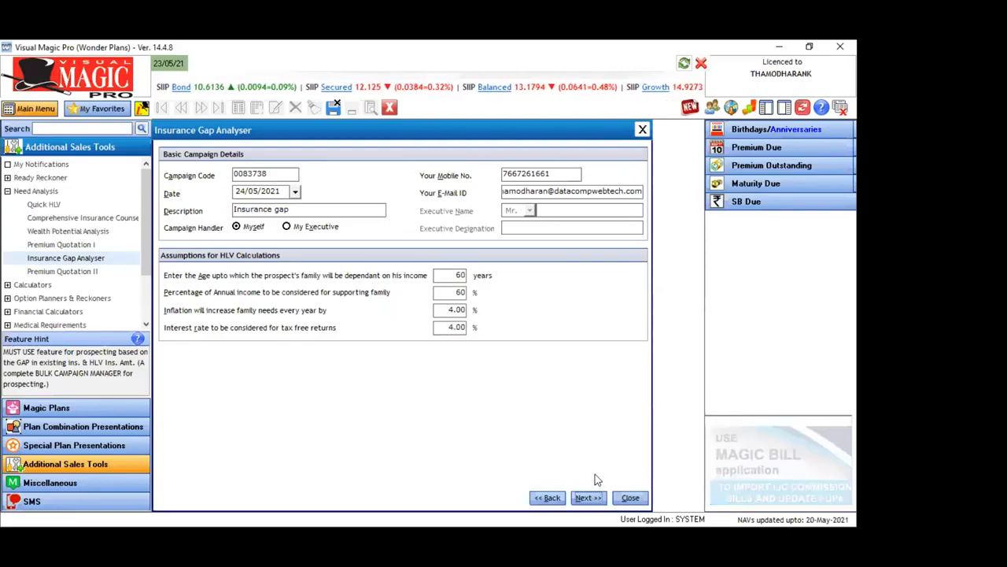
{"action": "left_click", "coordinate": [586, 499]}
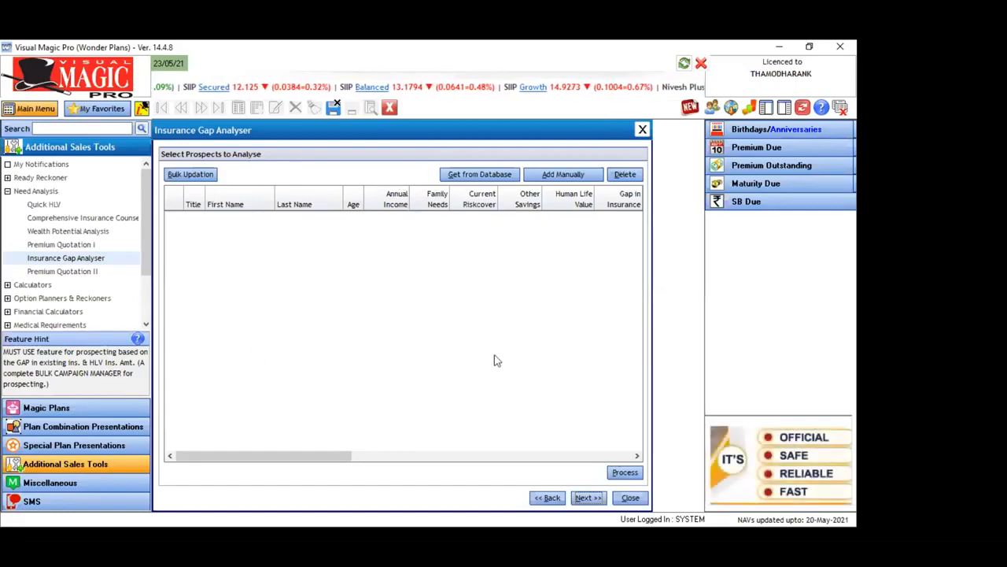
{"action": "left_click", "coordinate": [472, 176]}
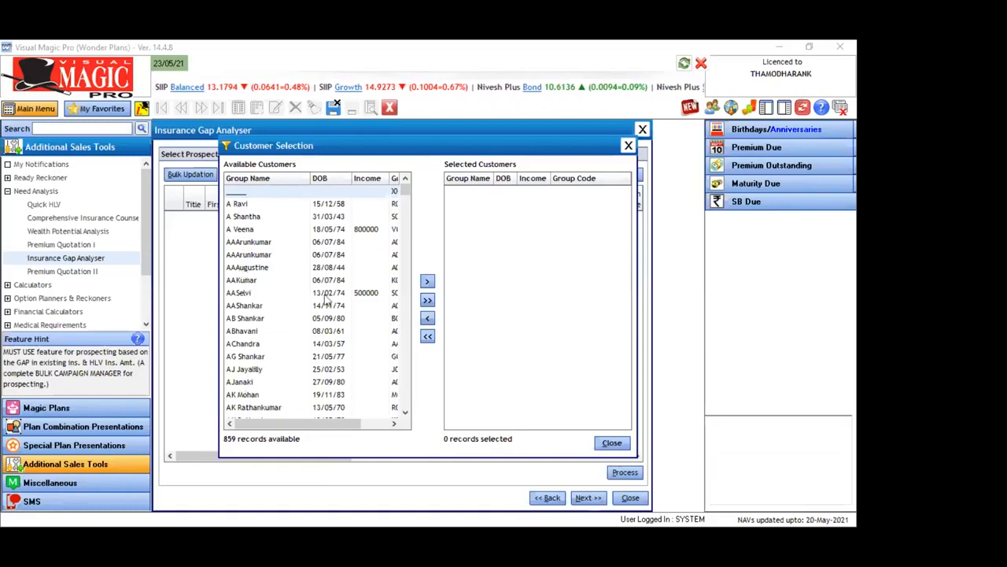
{"action": "left_click", "coordinate": [243, 229]}
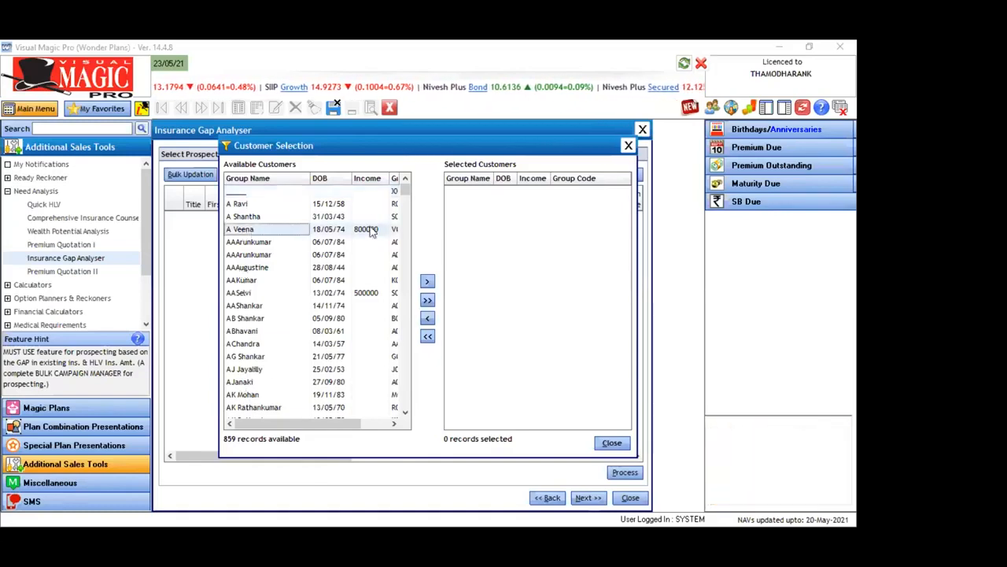
{"action": "left_click", "coordinate": [243, 292]}
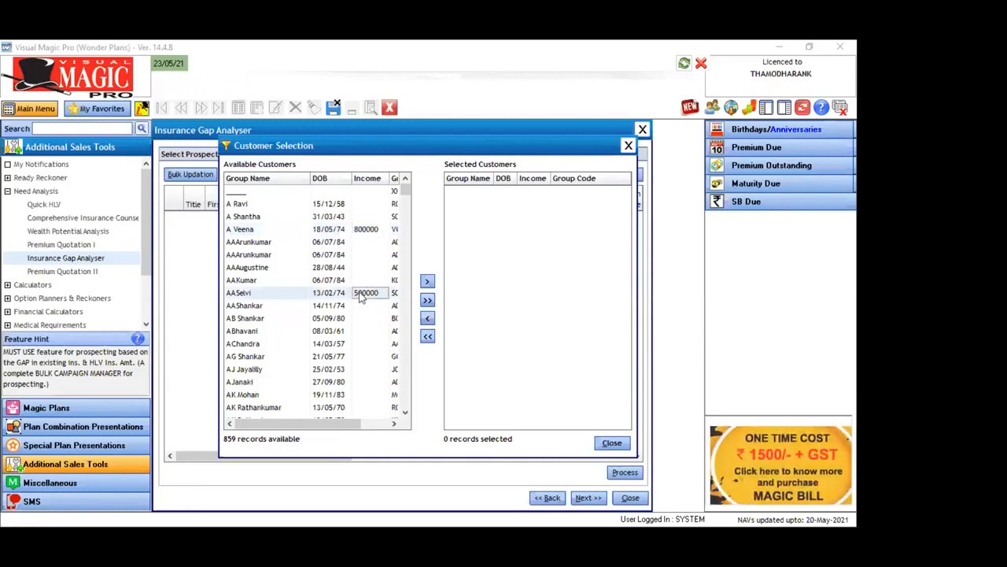
{"action": "double_click", "coordinate": [373, 248]}
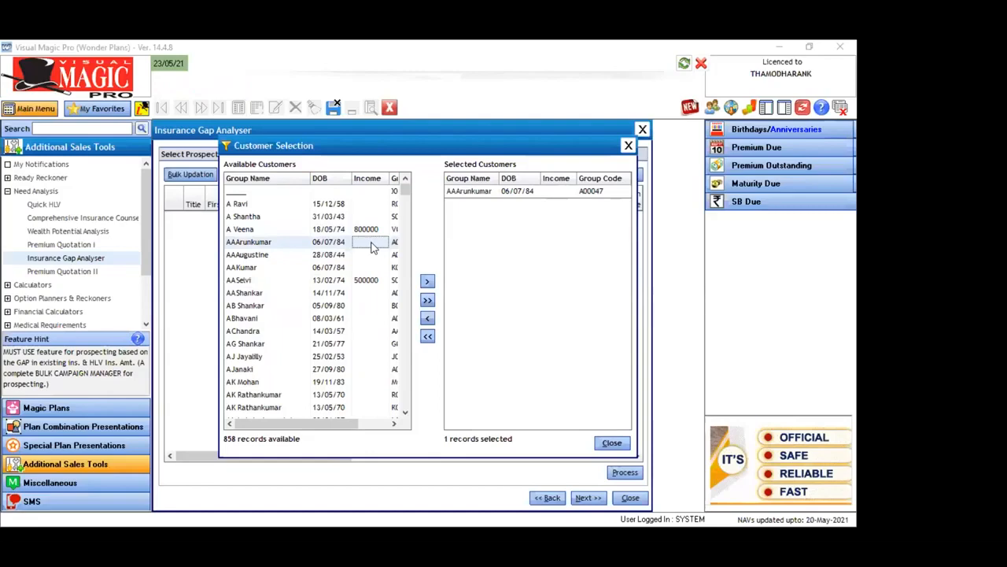
{"action": "left_click", "coordinate": [427, 320]}
{"action": "left_click", "coordinate": [427, 337]}
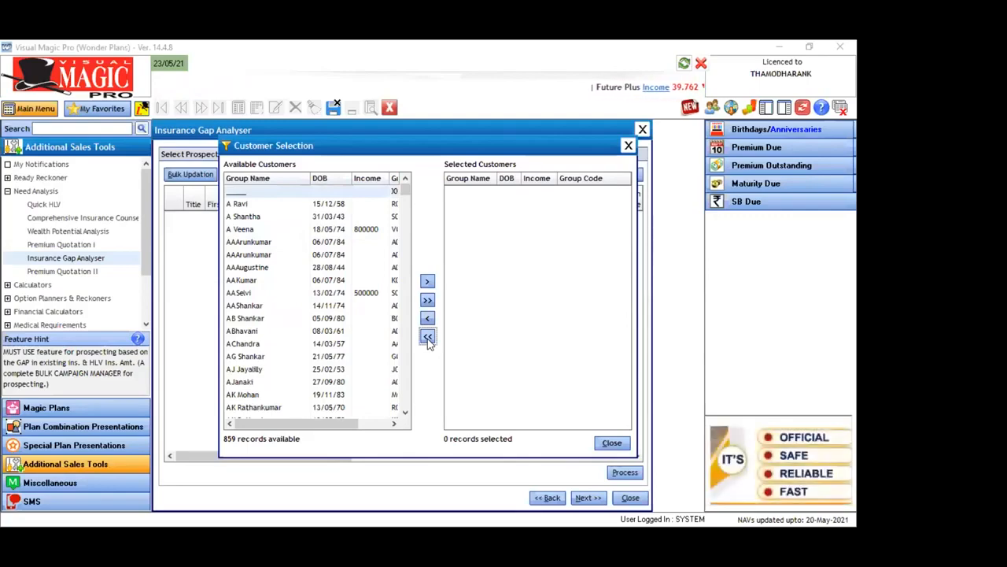
Find the first prospect by name, with an income of 1000000, and add that record to the selected customers
{"action": "left_click", "coordinate": [243, 346]}
{"action": "type", "text": "th"}
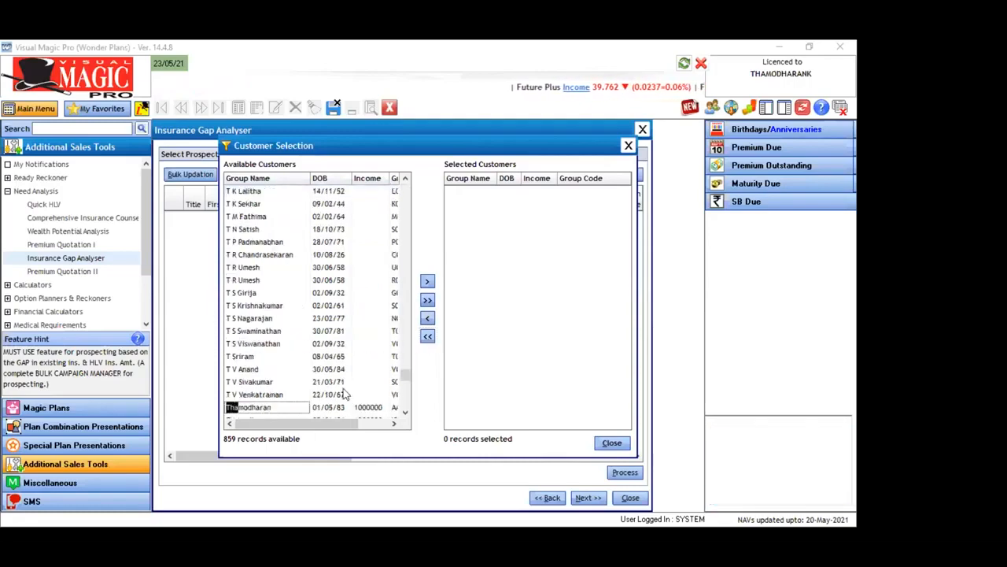
{"action": "left_click", "coordinate": [367, 407]}
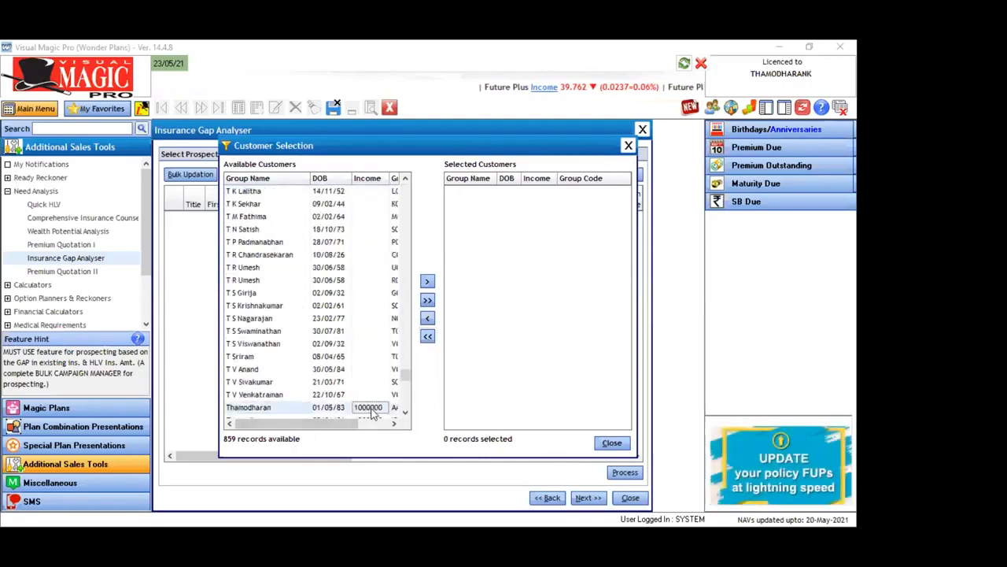
{"action": "left_click", "coordinate": [427, 281]}
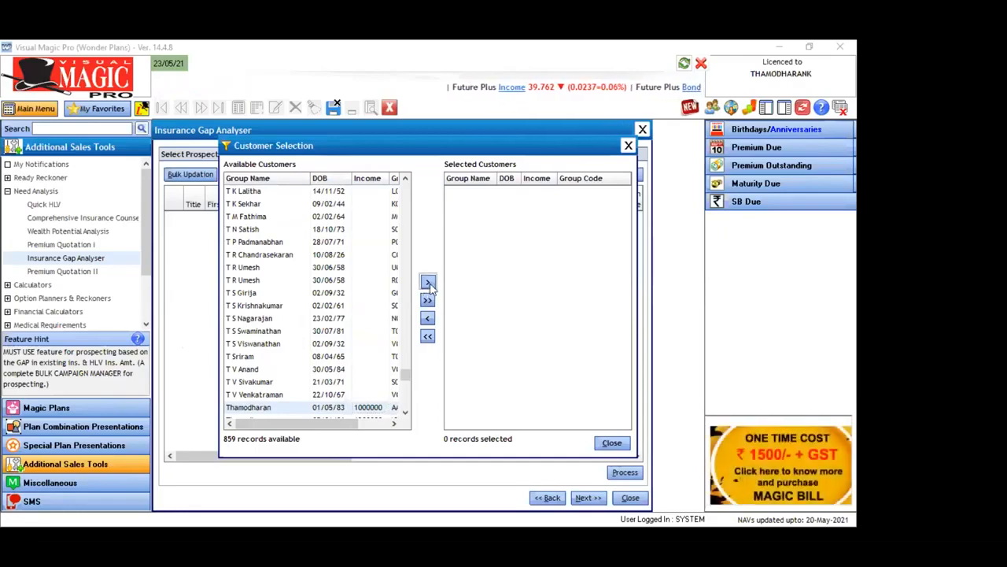
Look up a second prospect by name, also with an income of 1000000, and include that record in the selected customers
{"action": "left_click", "coordinate": [255, 395]}
{"action": "type", "text": "rajesh"}
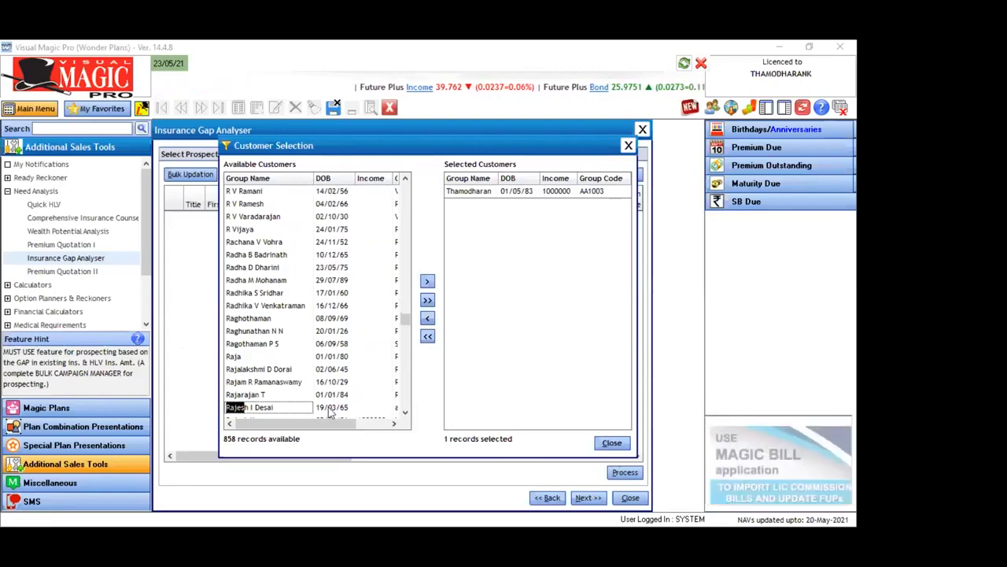
{"action": "left_click", "coordinate": [394, 422]}
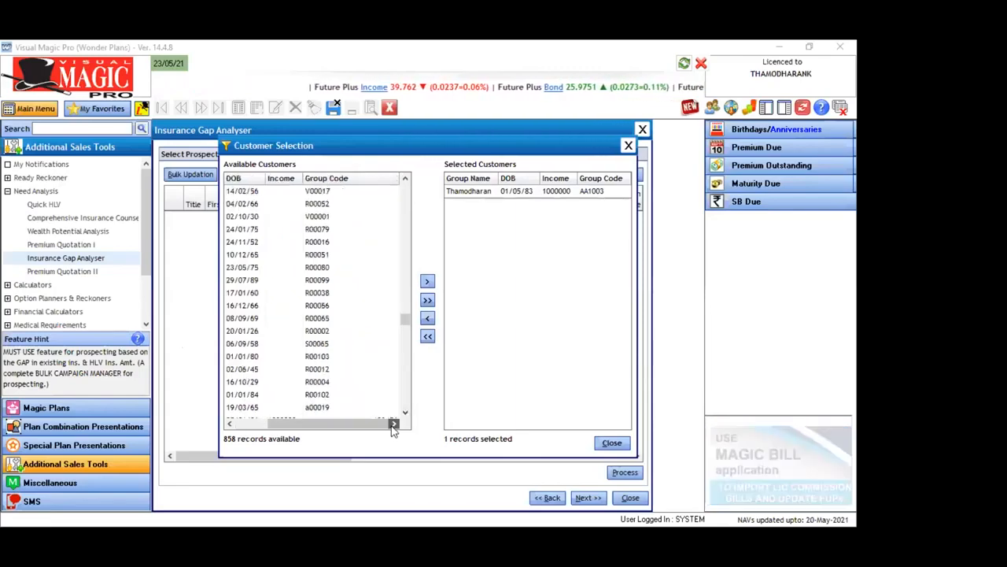
{"action": "left_click", "coordinate": [316, 319]}
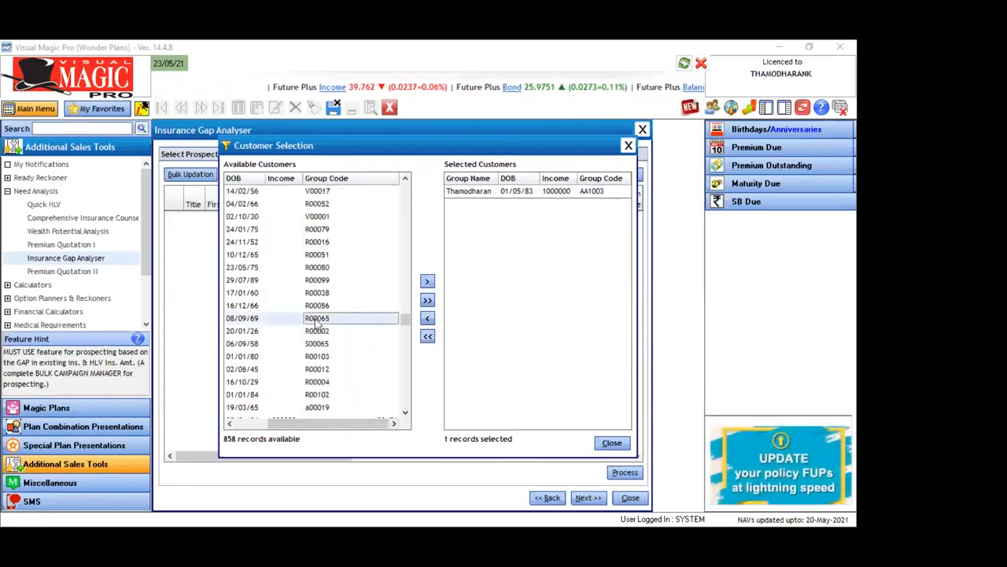
{"action": "scroll", "coordinate": [317, 322], "scroll_direction": "down", "scroll_amount": 1}
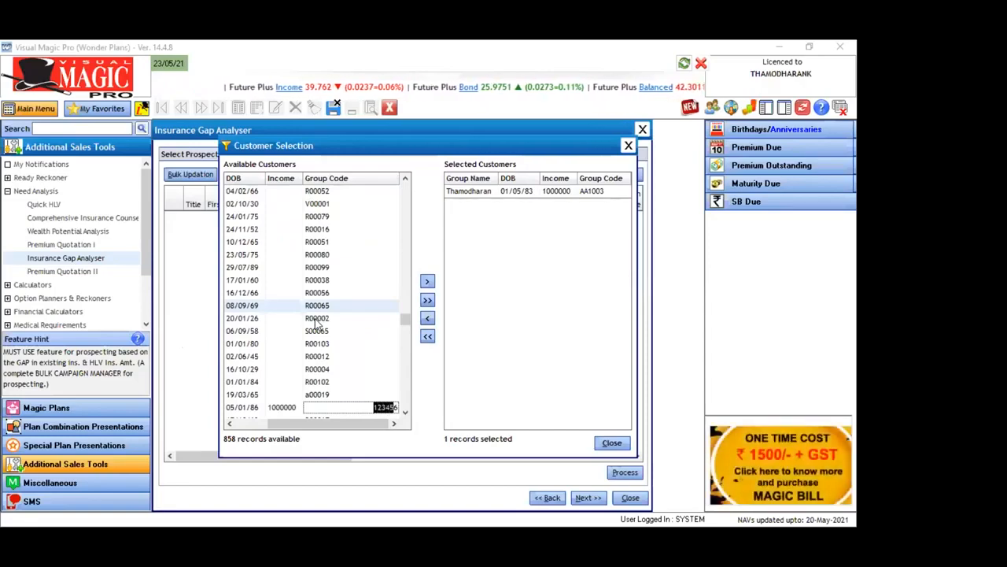
{"action": "left_click", "coordinate": [230, 424]}
{"action": "left_click", "coordinate": [250, 408]}
{"action": "left_click", "coordinate": [427, 282]}
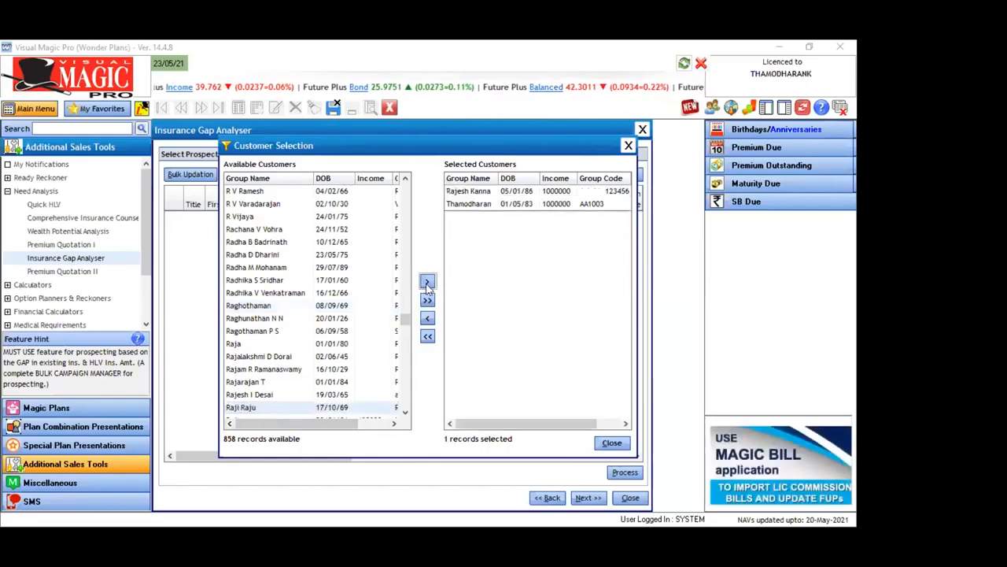
Find a third prospect by name, one with no income recorded, and add that record to the selected customers
{"action": "left_click", "coordinate": [285, 322]}
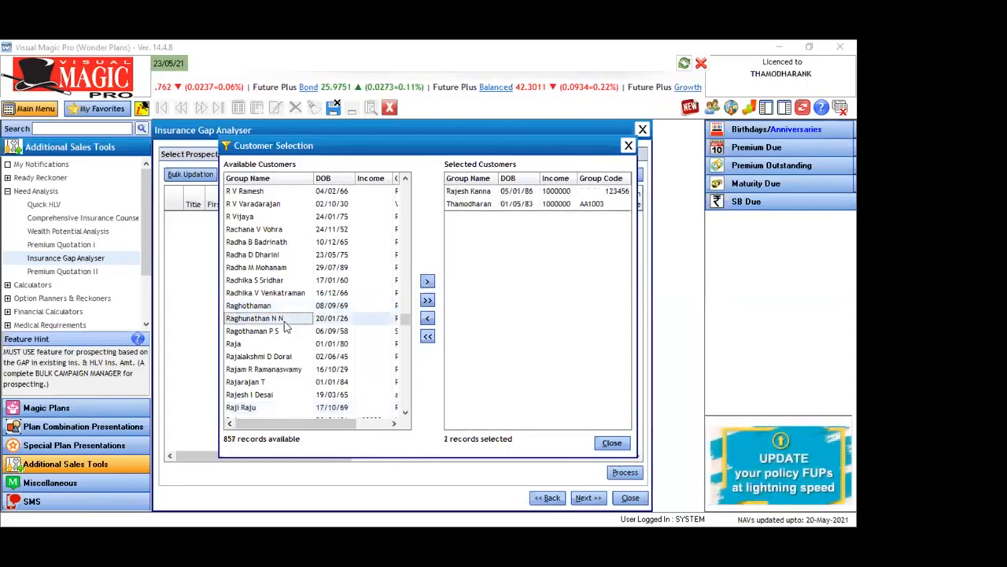
{"action": "key", "text": "s"}
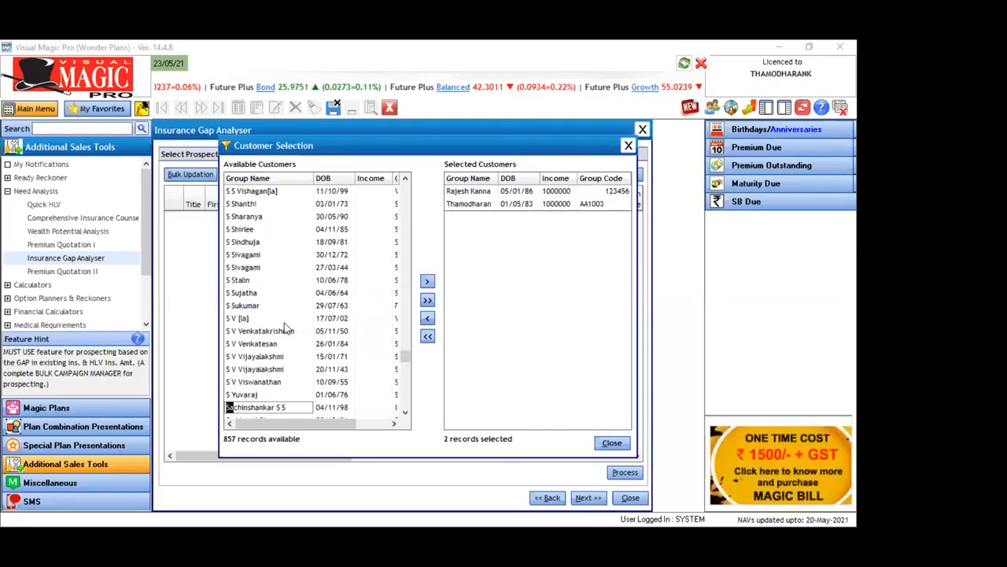
{"action": "type", "text": "angeetha"}
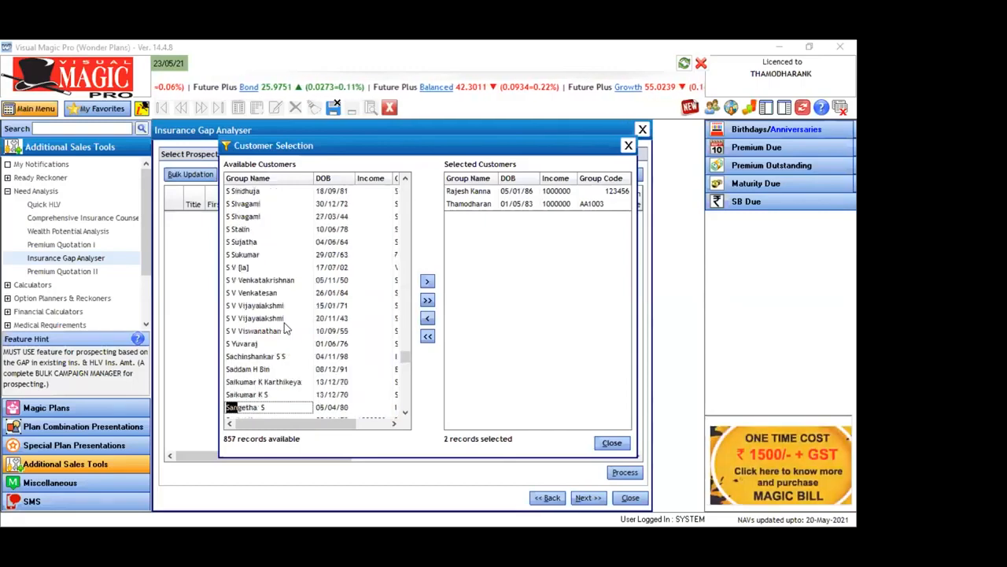
{"action": "left_click", "coordinate": [321, 398]}
{"action": "left_click", "coordinate": [320, 408]}
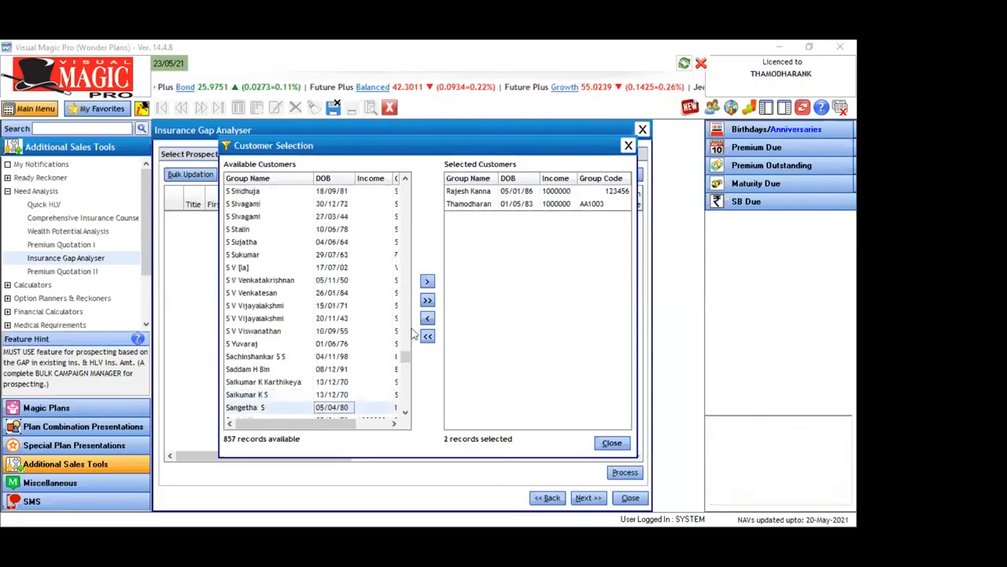
{"action": "left_click", "coordinate": [427, 283]}
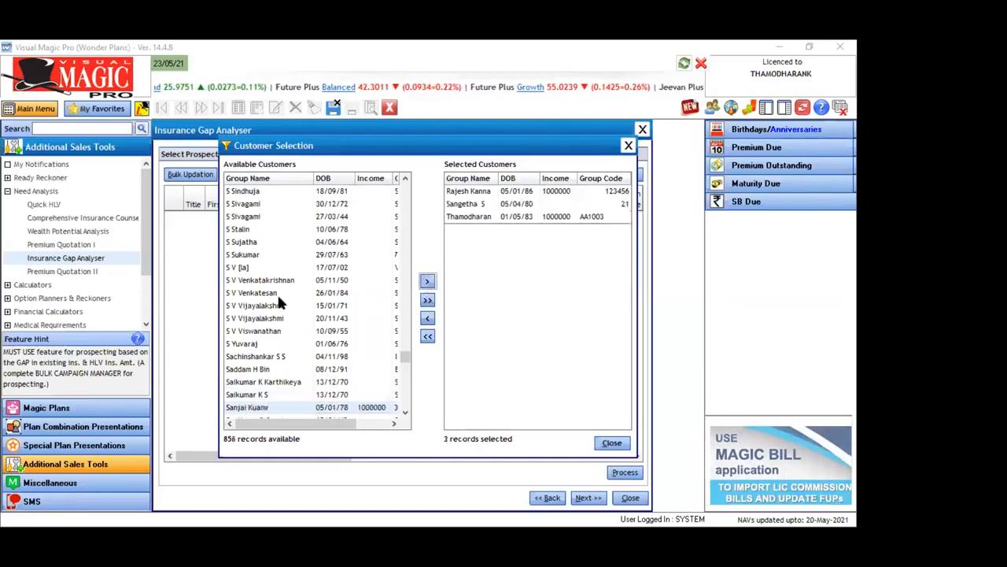
Find the prospect with an income of 500000 by name and add that record plus a nearby one with an income of 1000000
{"action": "type", "text": "ba"}
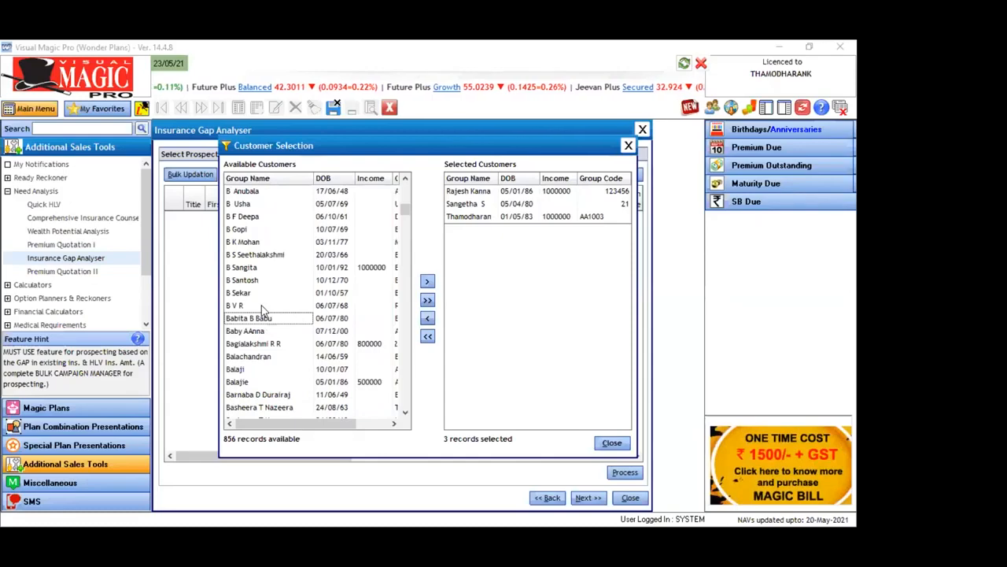
{"action": "type", "text": "laj"}
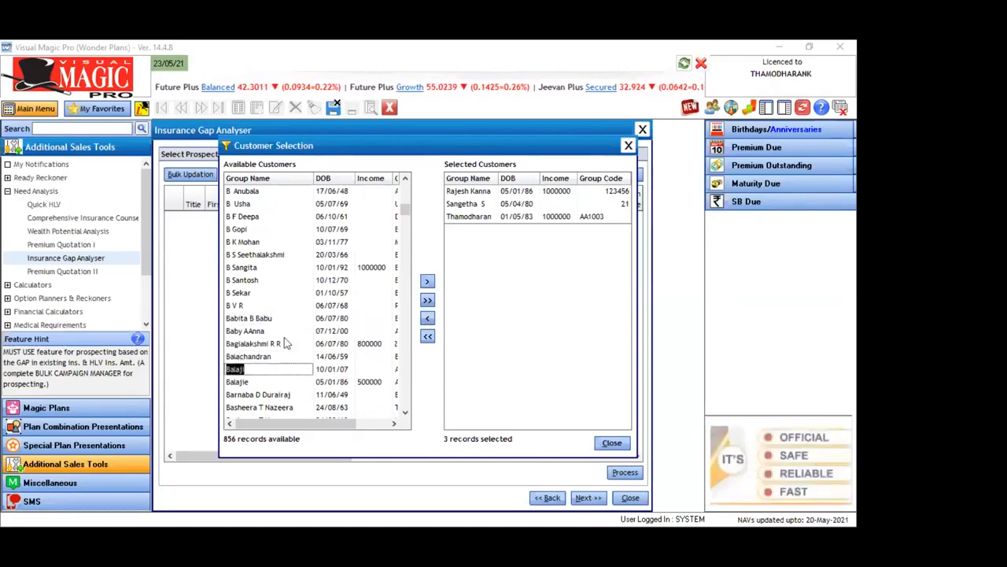
{"action": "left_click", "coordinate": [319, 385]}
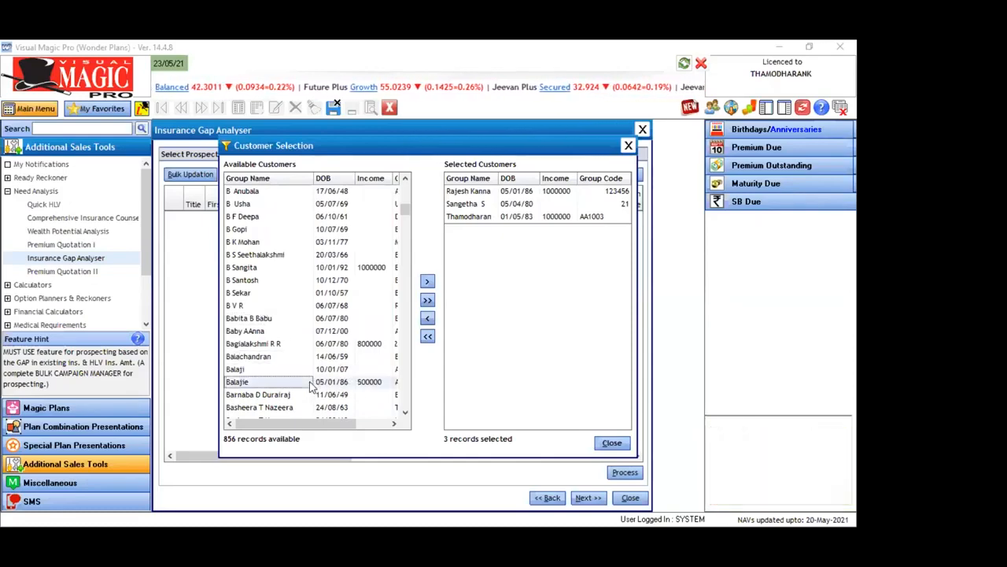
{"action": "left_click", "coordinate": [427, 281]}
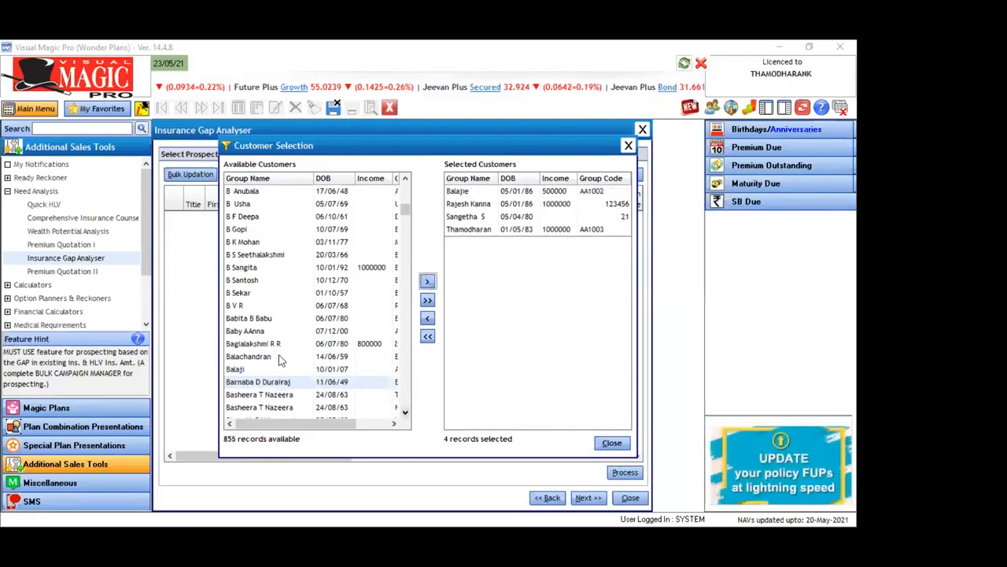
{"action": "left_click", "coordinate": [271, 269]}
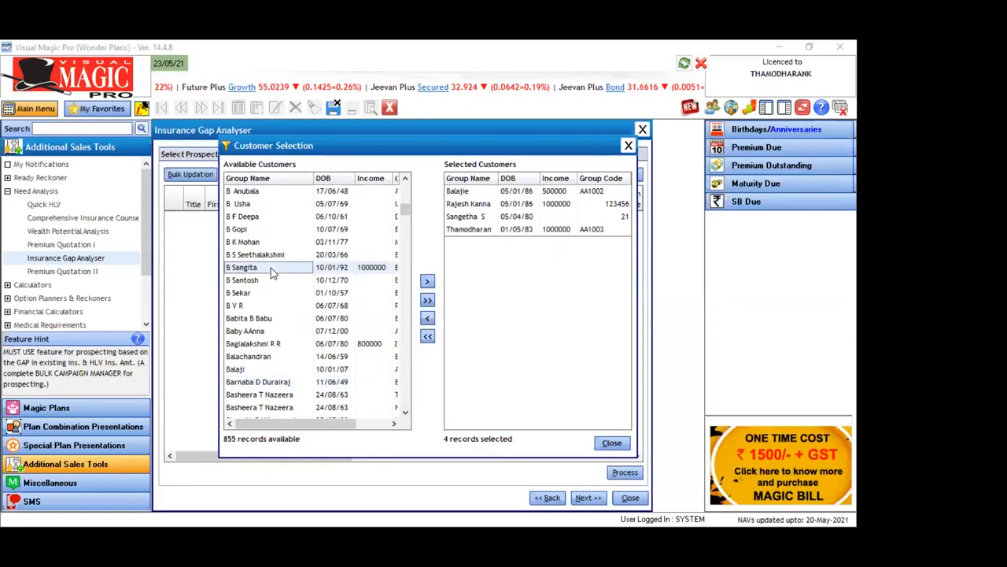
{"action": "left_click", "coordinate": [427, 284]}
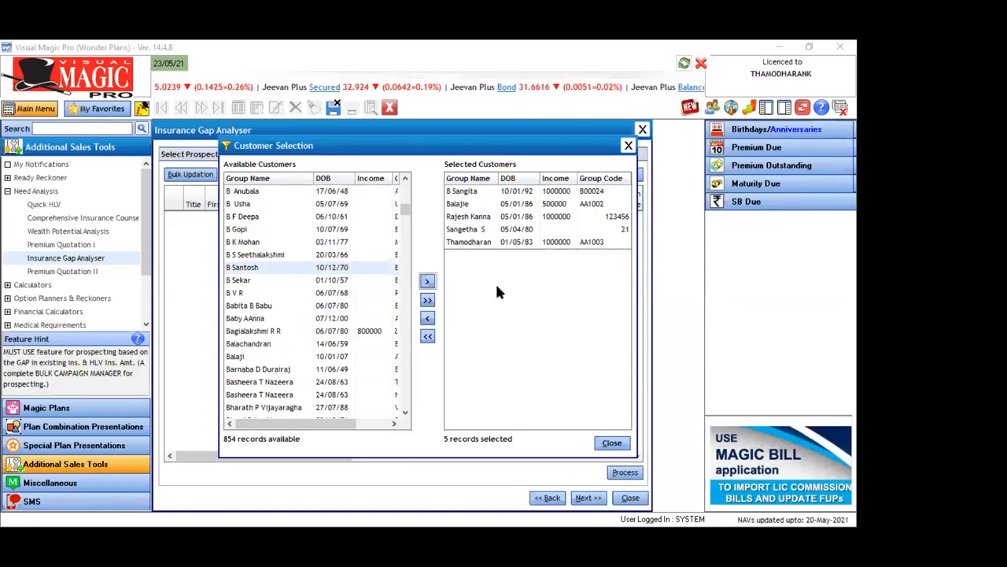
Find another prospect with a 1000000 income by name, add it with the record just above it, and close the customer selection
{"action": "left_click", "coordinate": [265, 357]}
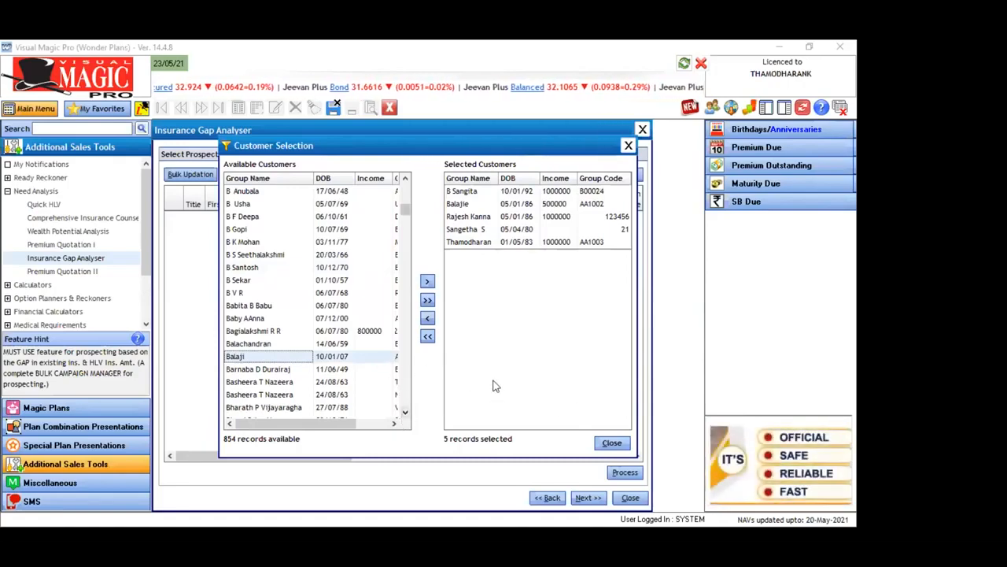
{"action": "left_click", "coordinate": [404, 413]}
{"action": "left_click", "coordinate": [405, 413]}
{"action": "left_click", "coordinate": [405, 413]}
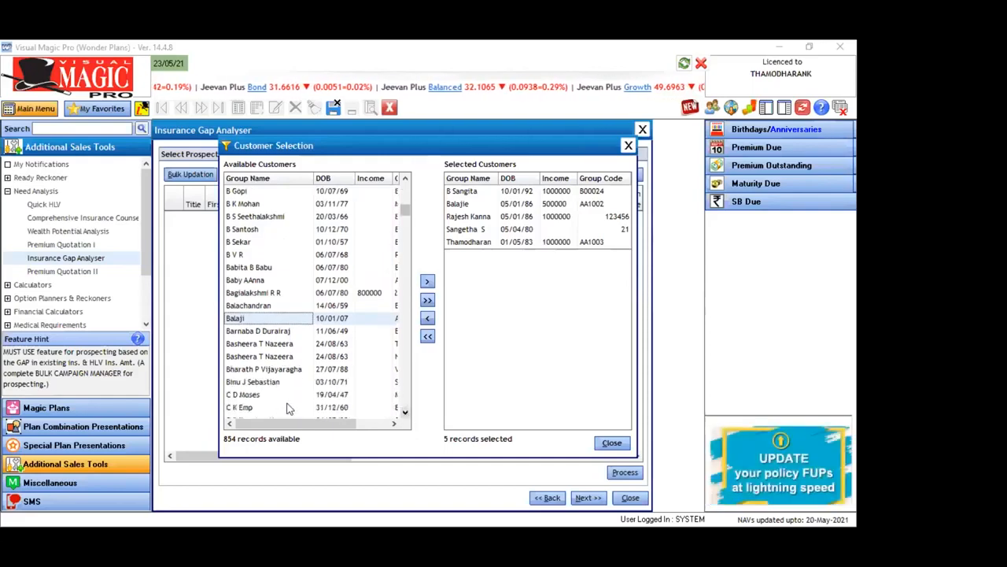
{"action": "left_click", "coordinate": [265, 369]}
{"action": "type", "text": "su"}
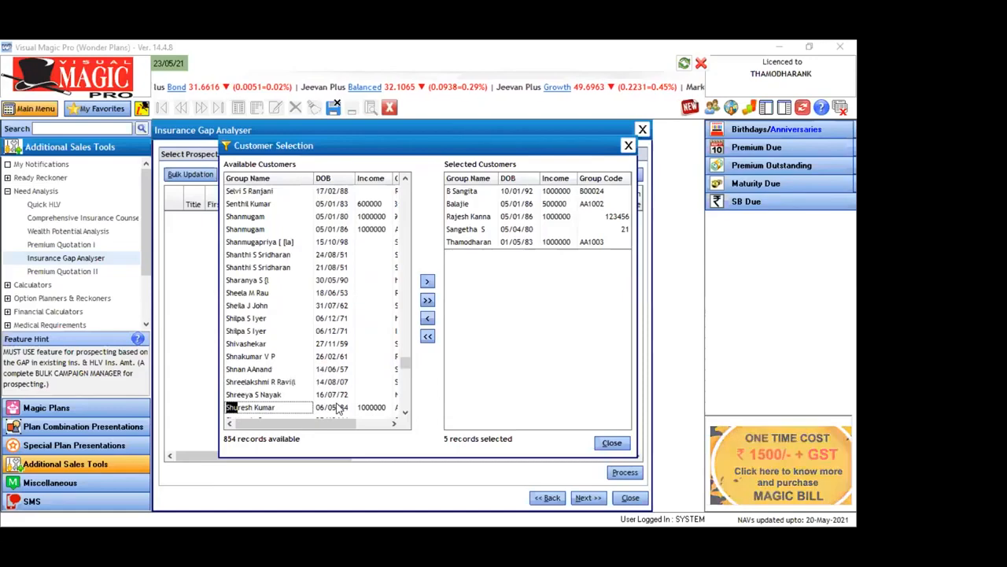
{"action": "left_click", "coordinate": [282, 408]}
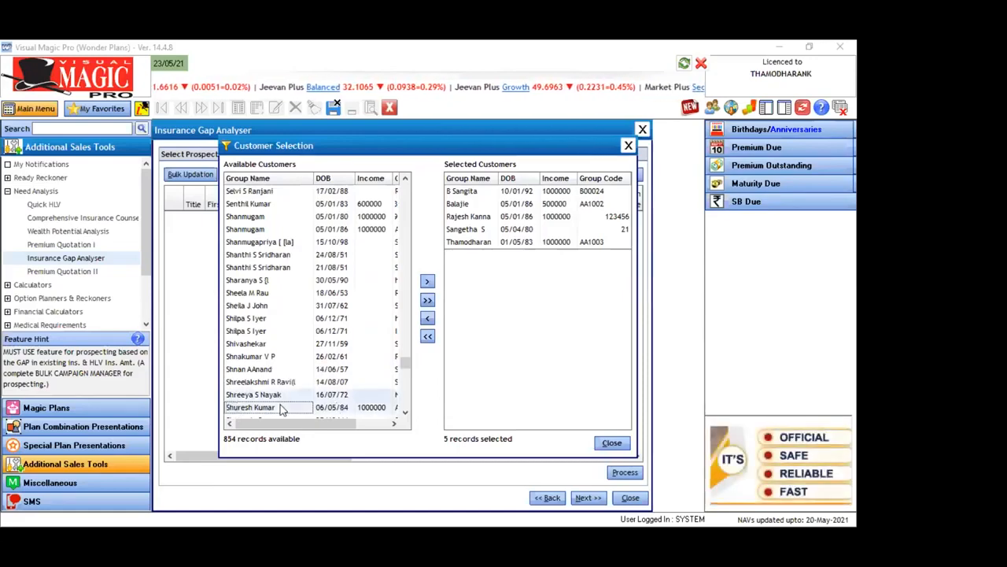
{"action": "left_click", "coordinate": [426, 283]}
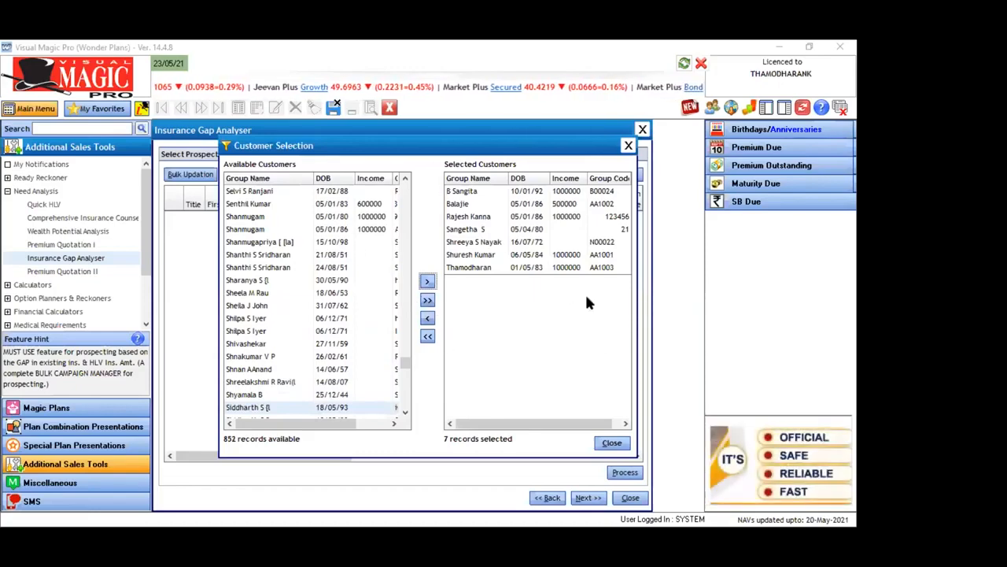
{"action": "left_click", "coordinate": [612, 444]}
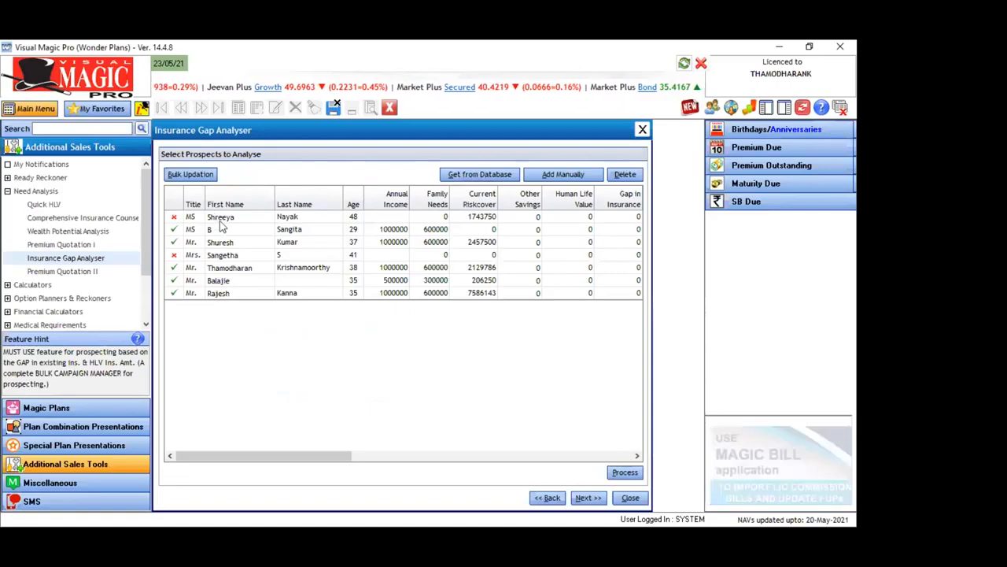
Set the annual income of the 48-year-old prospect, whose row is marked incomplete, to 800000
{"action": "left_click", "coordinate": [172, 217]}
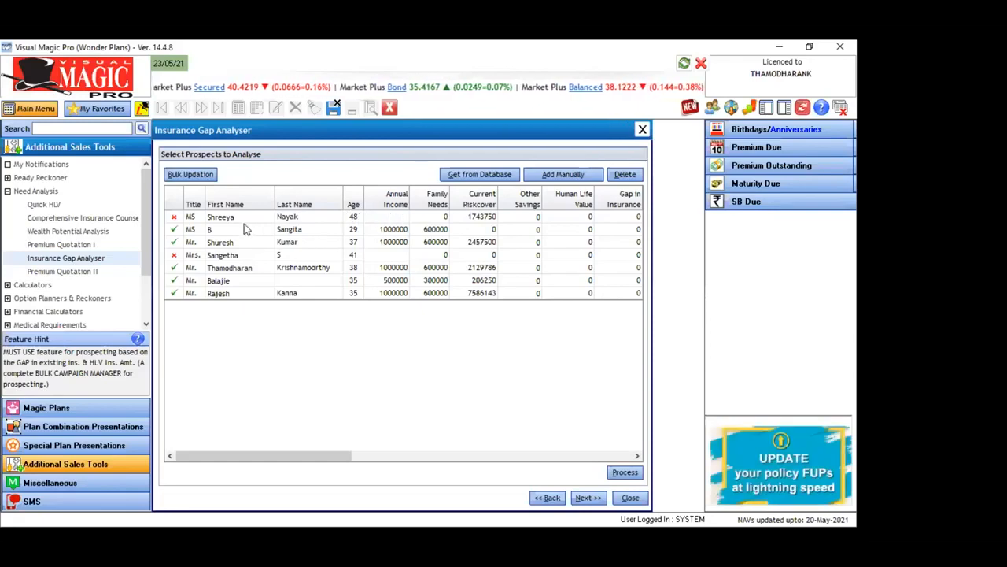
{"action": "left_click", "coordinate": [396, 219]}
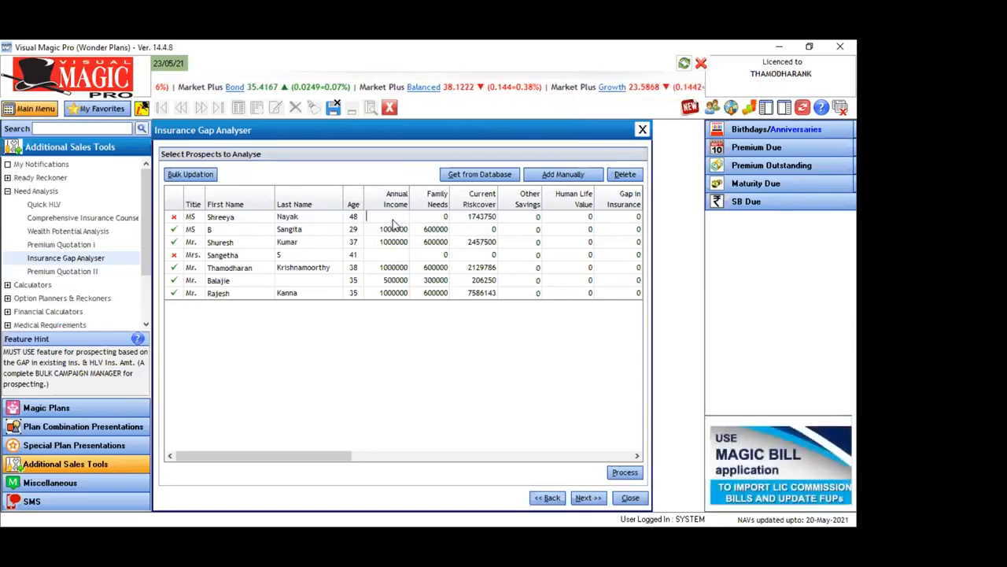
{"action": "type", "text": "10"}
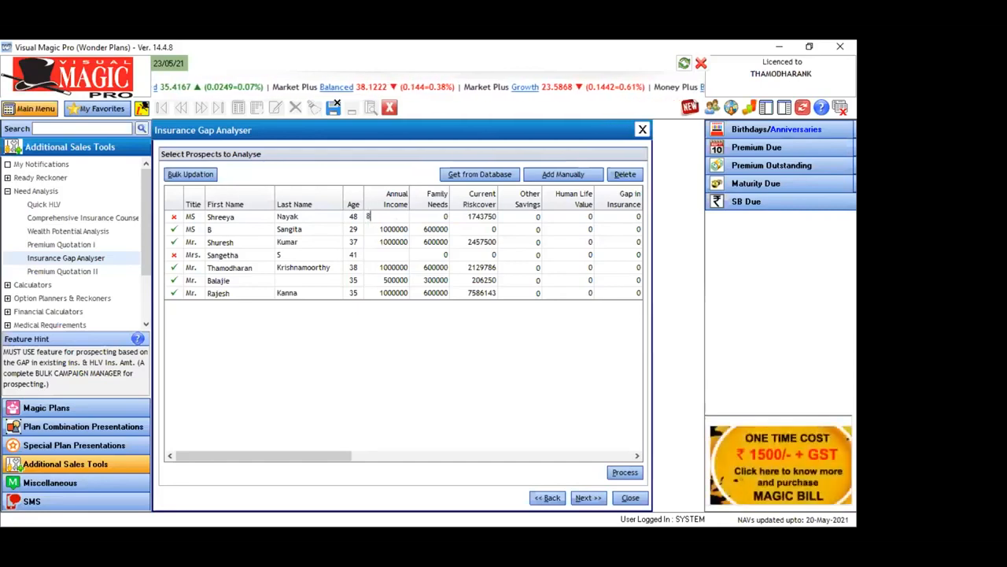
{"action": "type", "text": "00000"}
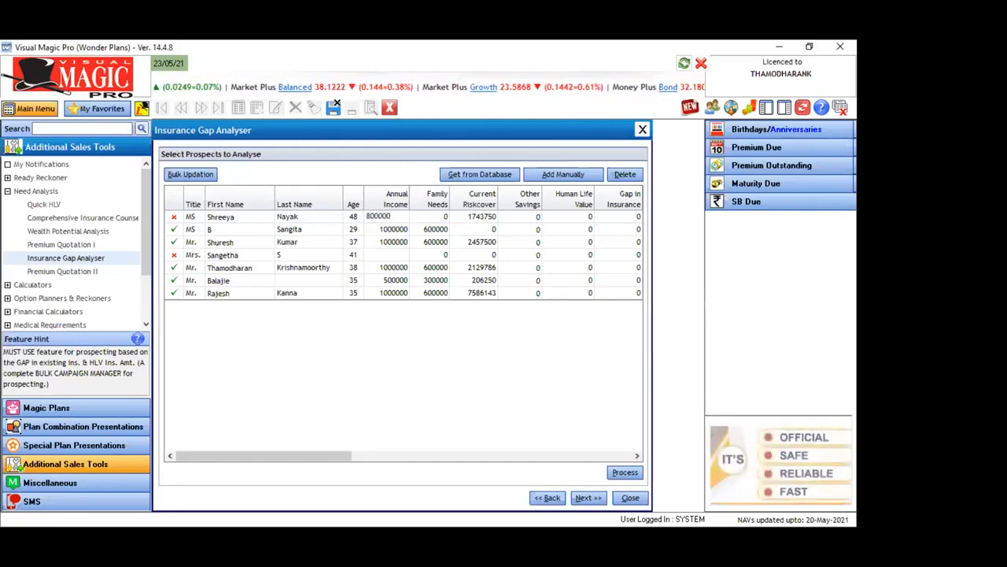
{"action": "key", "text": "Return"}
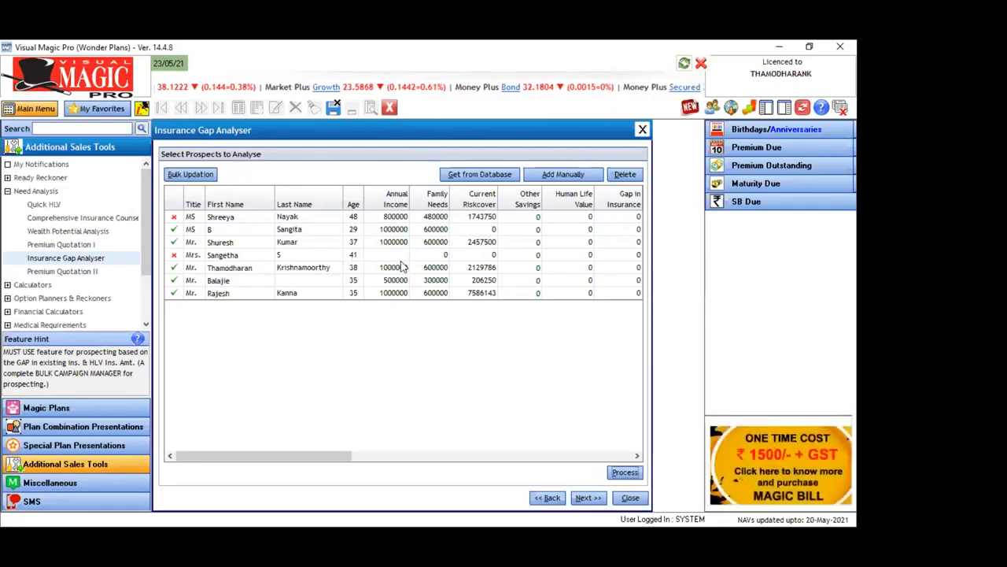
Set the annual income of the 41-year-old prospect to 600000 and process the list to calculate human life value and insurance gap
{"action": "key", "text": "Tab"}
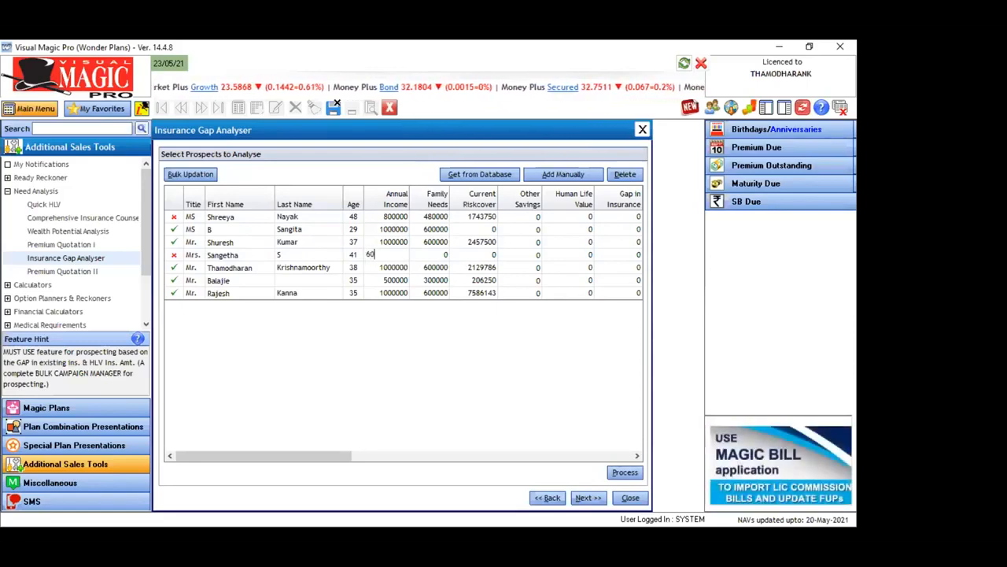
{"action": "key", "text": "Tab"}
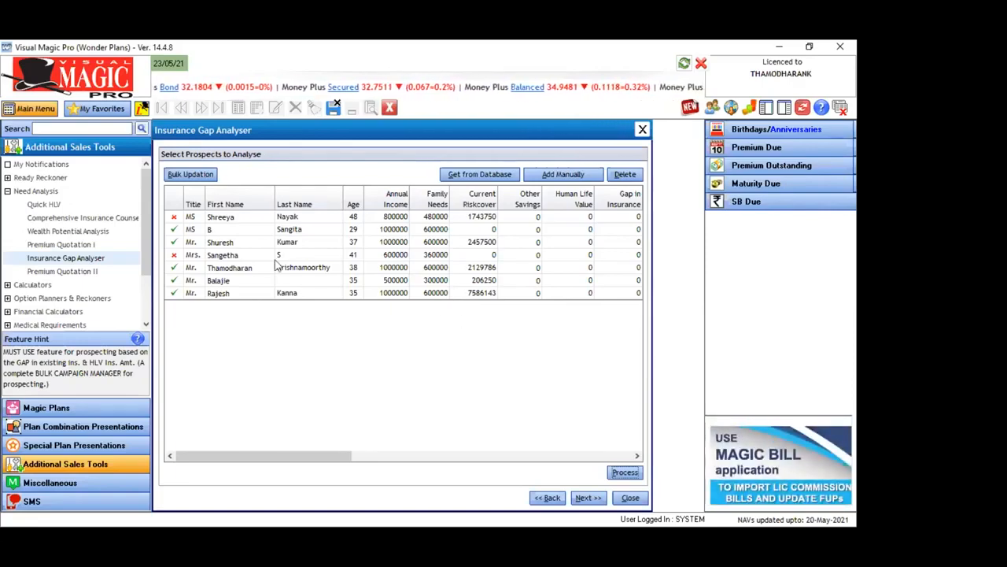
{"action": "left_click", "coordinate": [624, 474]}
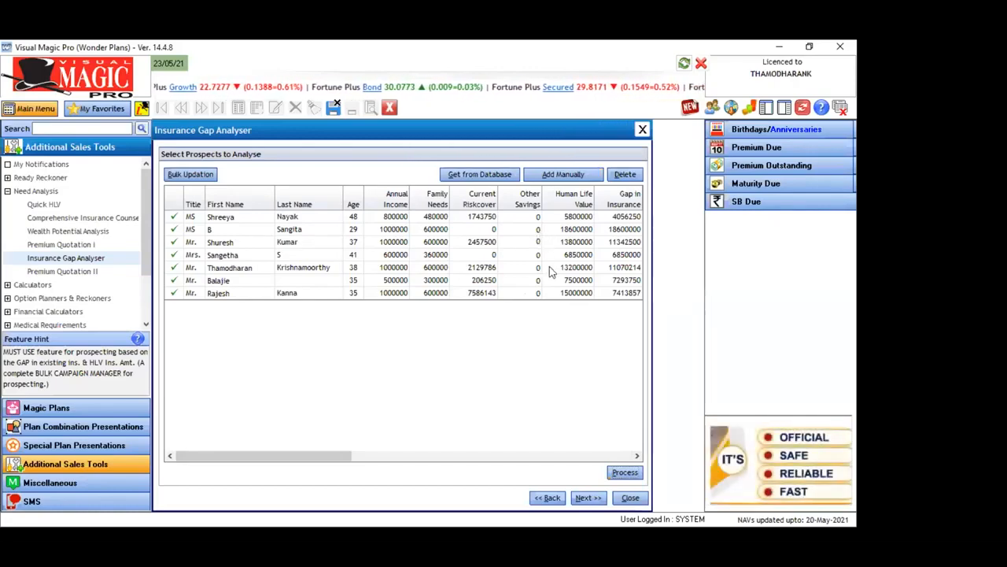
Enter 50000 as other savings for the 37-year-old prospect and process the insurance gap again
{"action": "type", "text": "5"}
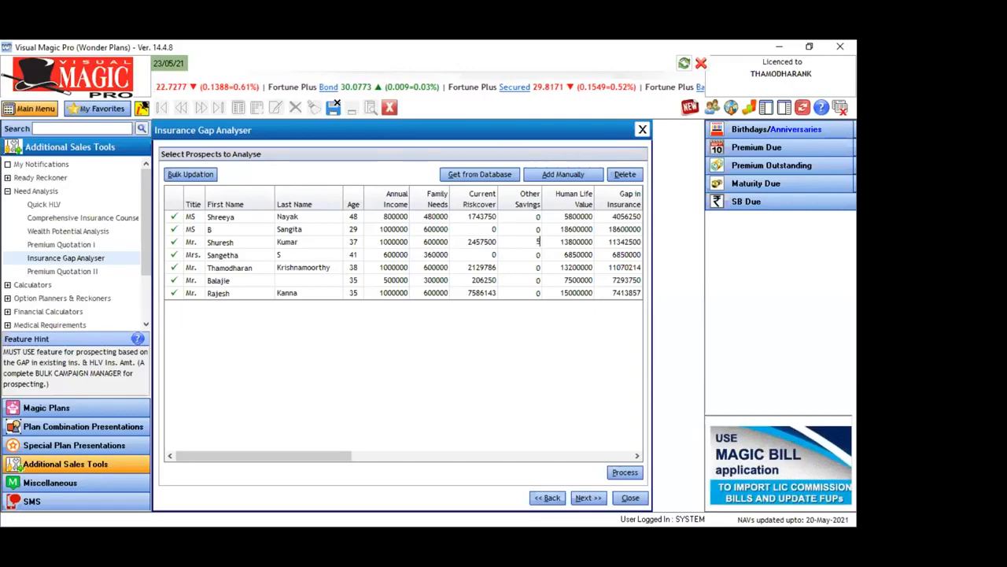
{"action": "type", "text": "0000"}
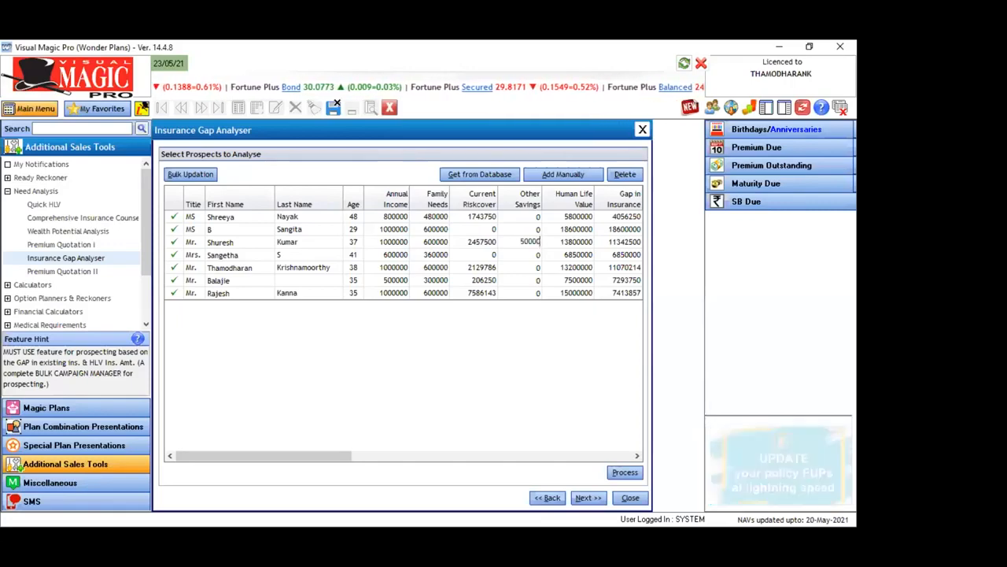
{"action": "left_click", "coordinate": [620, 472]}
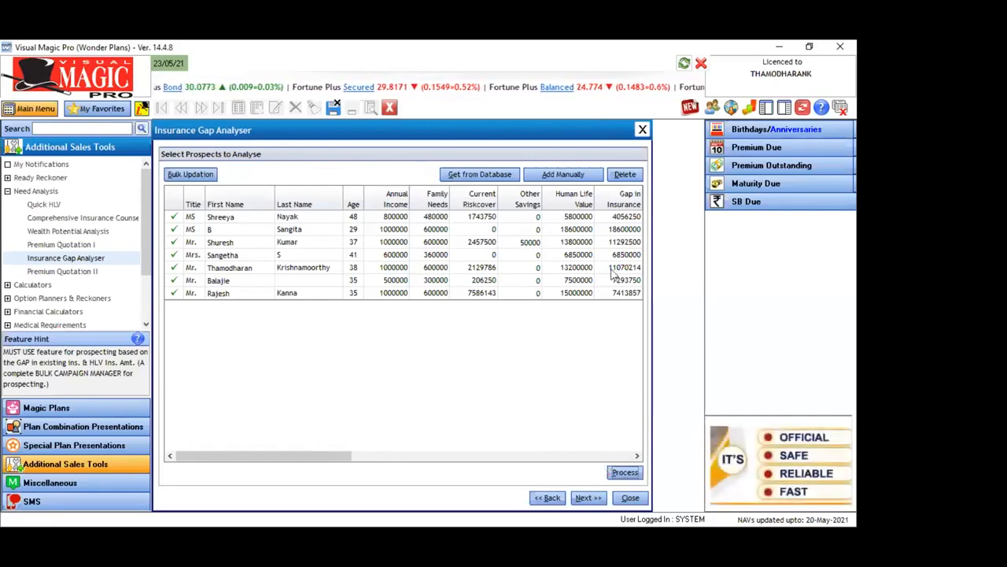
Generate the Insurance Gap Analysis List print preview with address, e-mail and mobile number included, and review the prospects in the report
{"action": "left_click", "coordinate": [588, 497]}
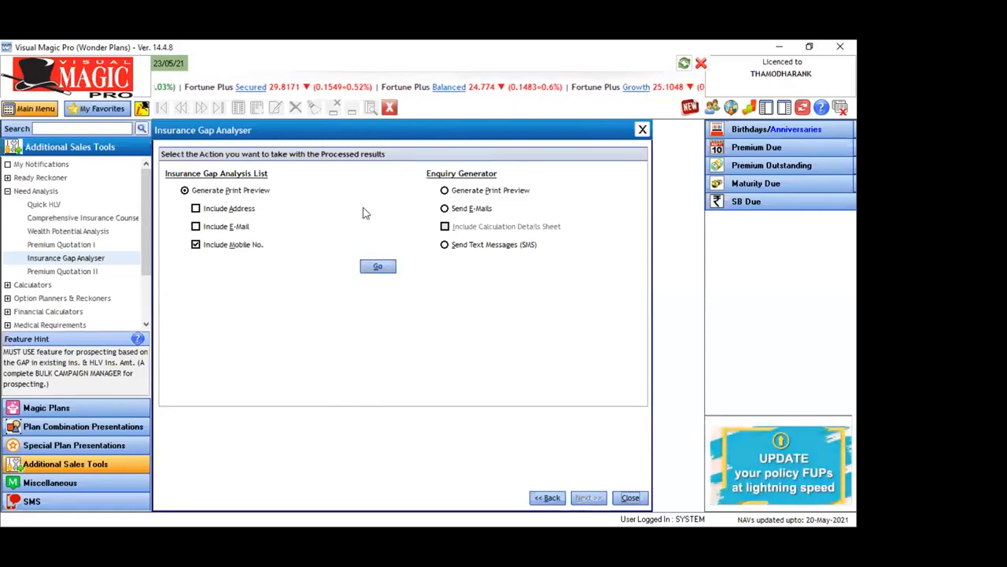
{"action": "left_click", "coordinate": [196, 208]}
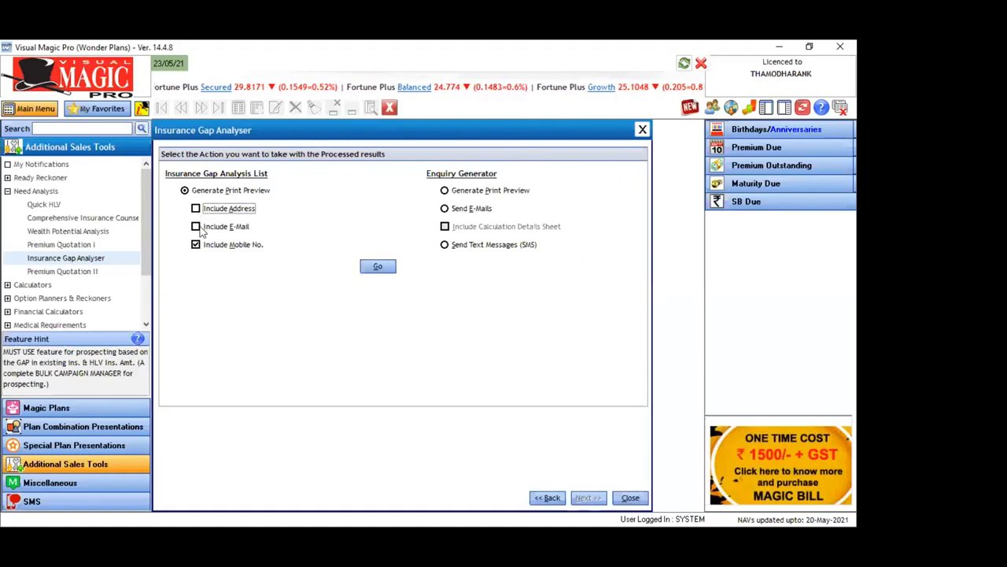
{"action": "left_click", "coordinate": [220, 226]}
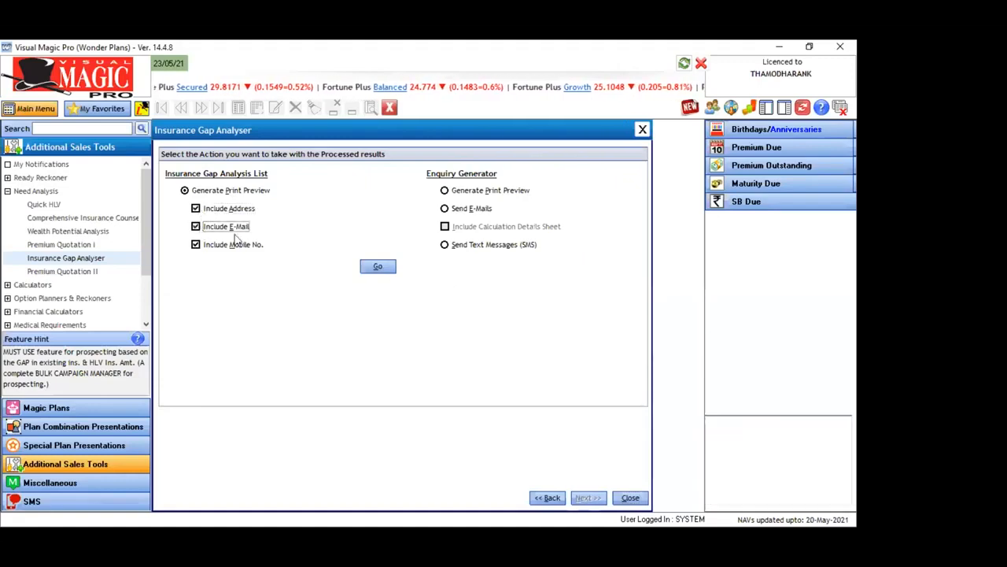
{"action": "left_click", "coordinate": [379, 268]}
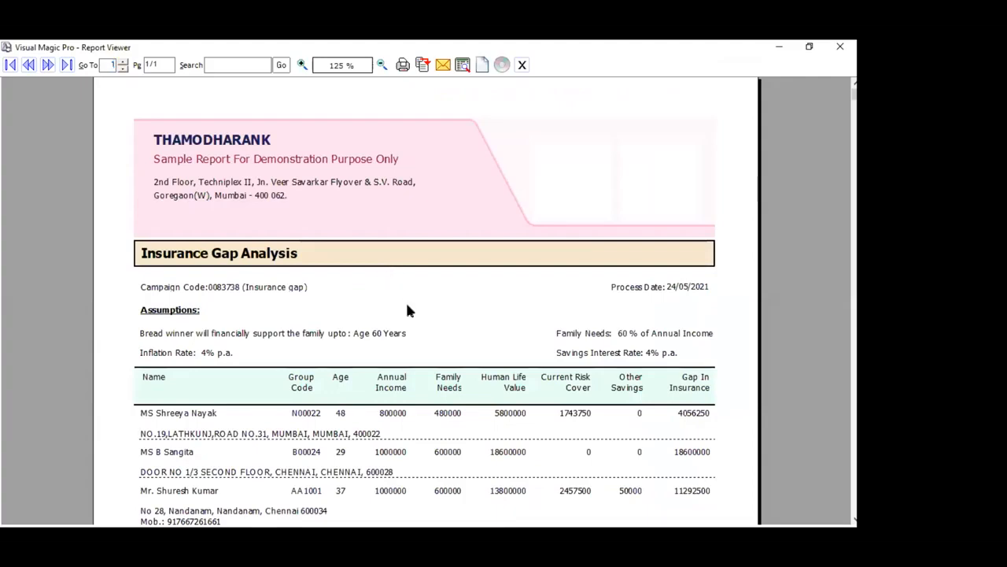
{"action": "scroll", "coordinate": [406, 305], "scroll_direction": "down", "scroll_amount": 3}
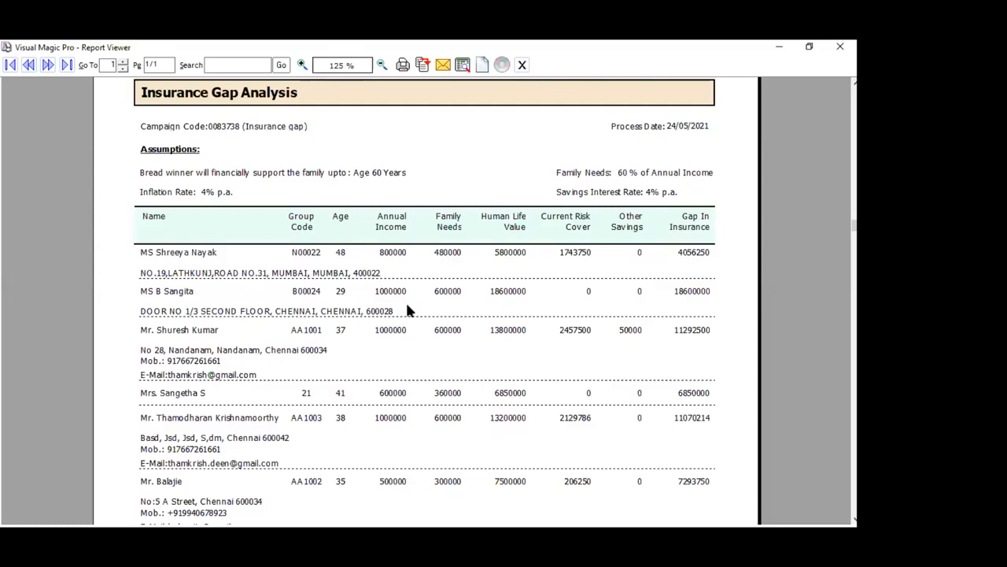
{"action": "scroll", "coordinate": [407, 309], "scroll_direction": "down", "scroll_amount": 5}
{"action": "scroll", "coordinate": [407, 309], "scroll_direction": "up", "scroll_amount": 3}
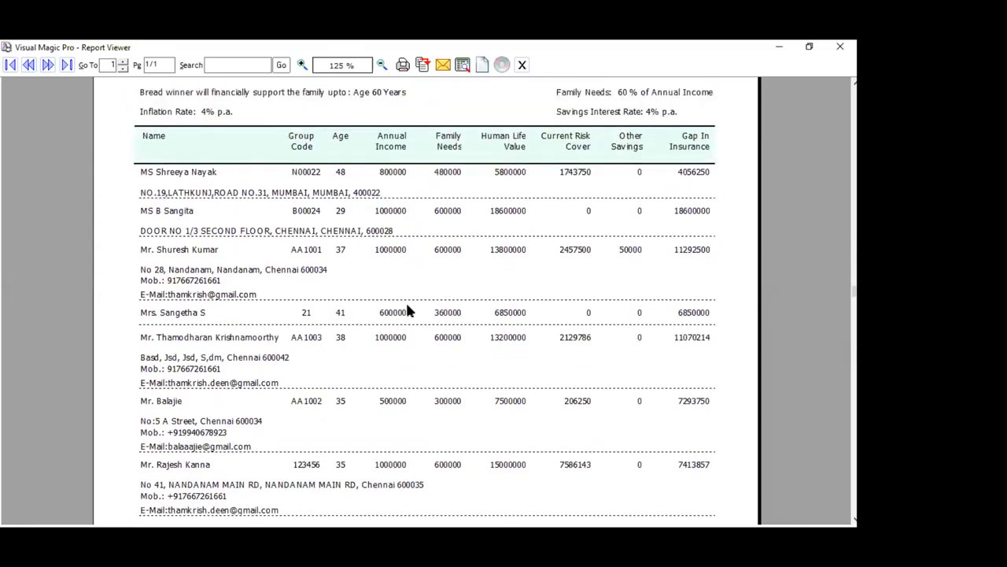
{"action": "scroll", "coordinate": [407, 311], "scroll_direction": "down", "scroll_amount": 5}
{"action": "scroll", "coordinate": [407, 310], "scroll_direction": "up", "scroll_amount": 3}
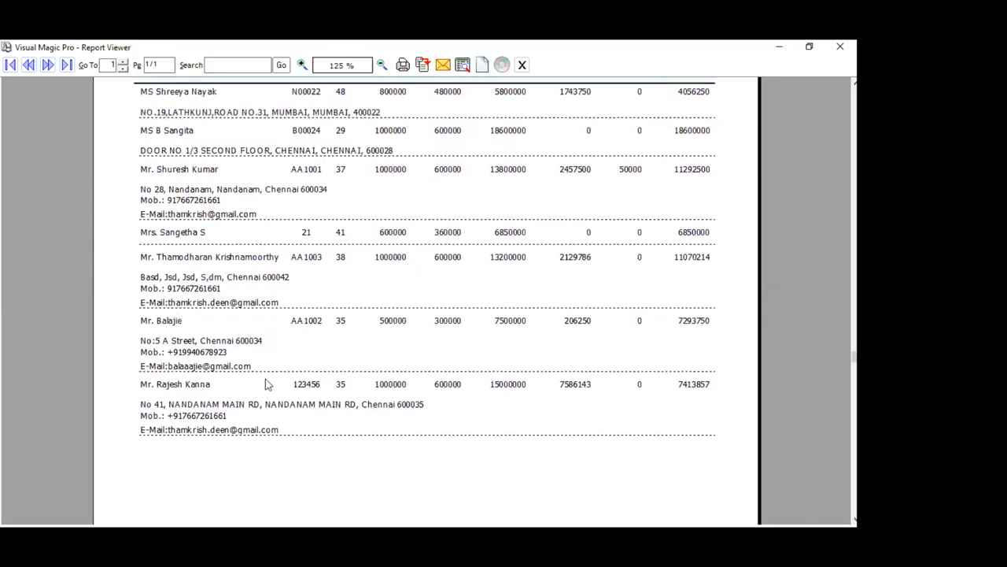
Examine the income, family needs, human life value, current risk cover and insurance gap of the second-to-last prospect in the report
{"action": "scroll", "coordinate": [337, 380], "scroll_direction": "up", "scroll_amount": 4}
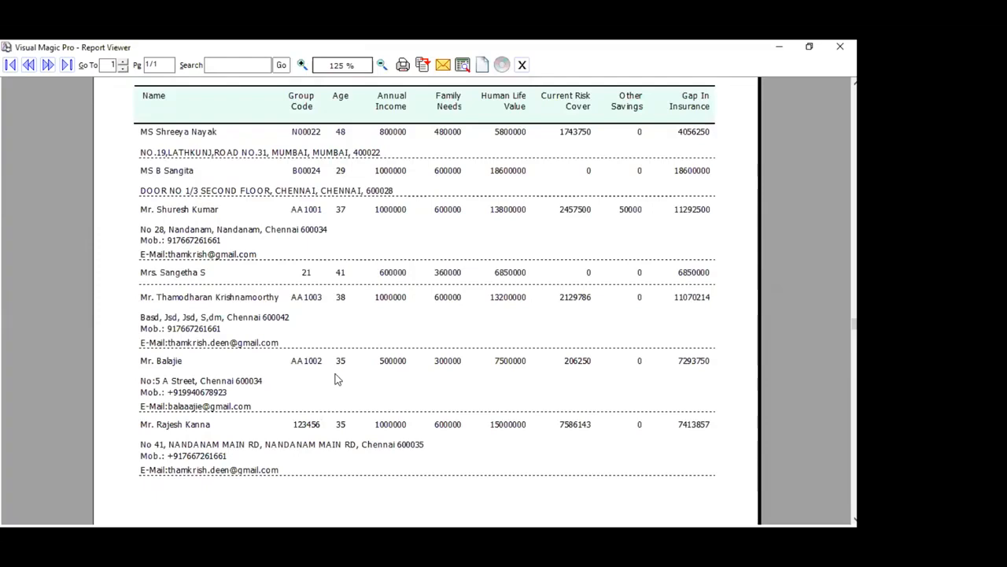
{"action": "scroll", "coordinate": [336, 380], "scroll_direction": "down", "scroll_amount": 4}
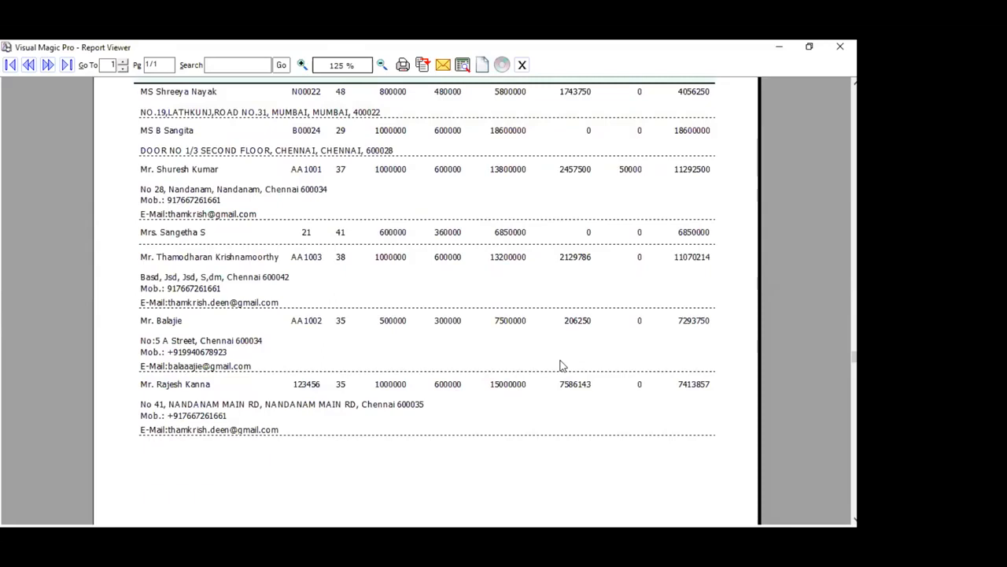
{"action": "left_click", "coordinate": [751, 322]}
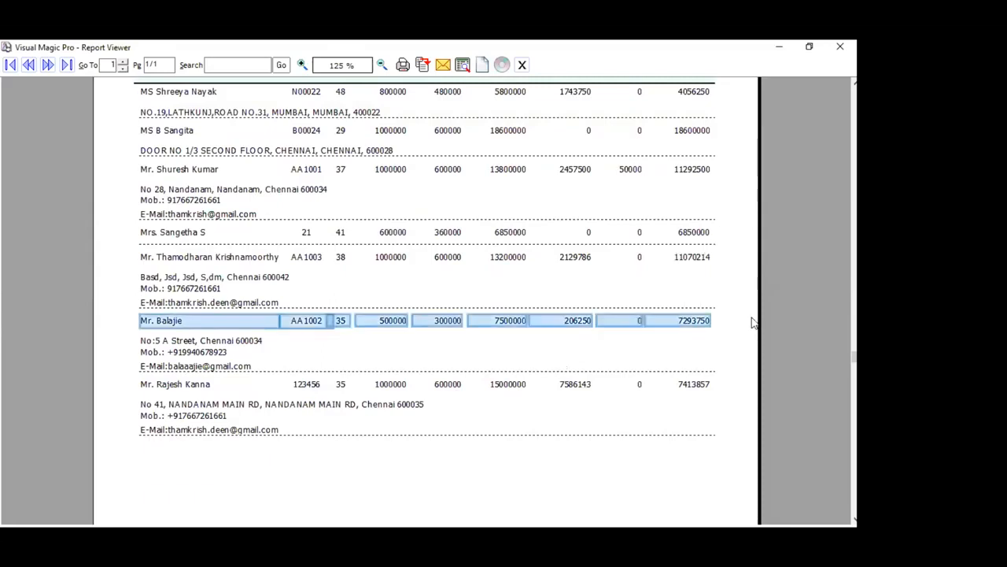
{"action": "scroll", "coordinate": [751, 321], "scroll_direction": "up", "scroll_amount": 8}
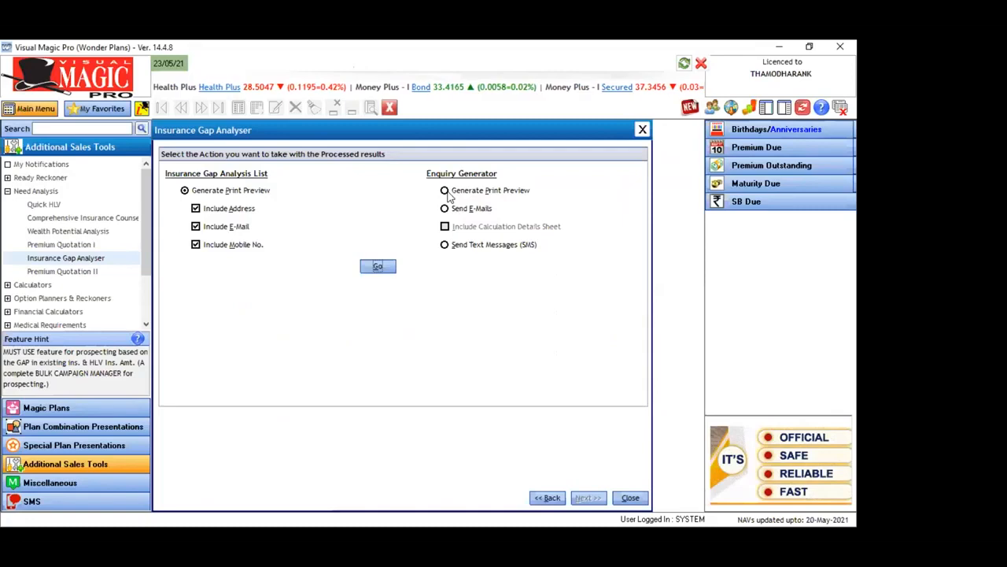
Generate the Enquiry Generator print preview for the processed prospects with the calculation details sheet included
{"action": "left_click", "coordinate": [445, 191]}
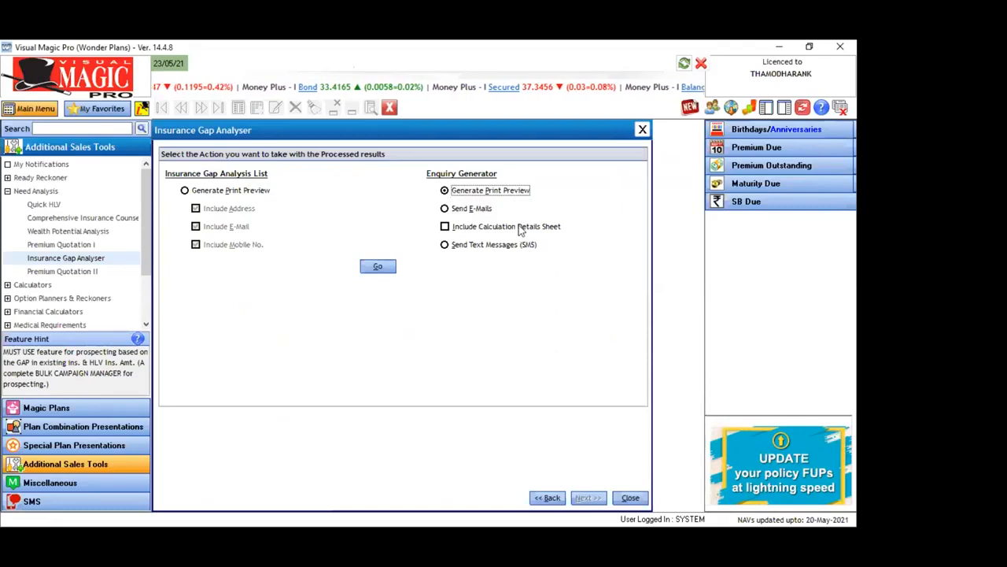
{"action": "left_click", "coordinate": [446, 228]}
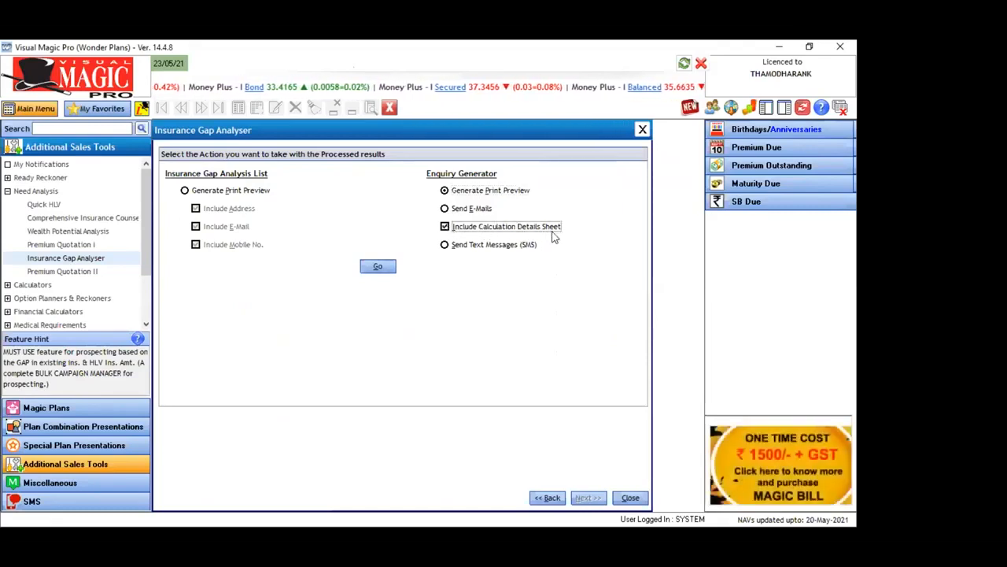
{"action": "left_click", "coordinate": [375, 266]}
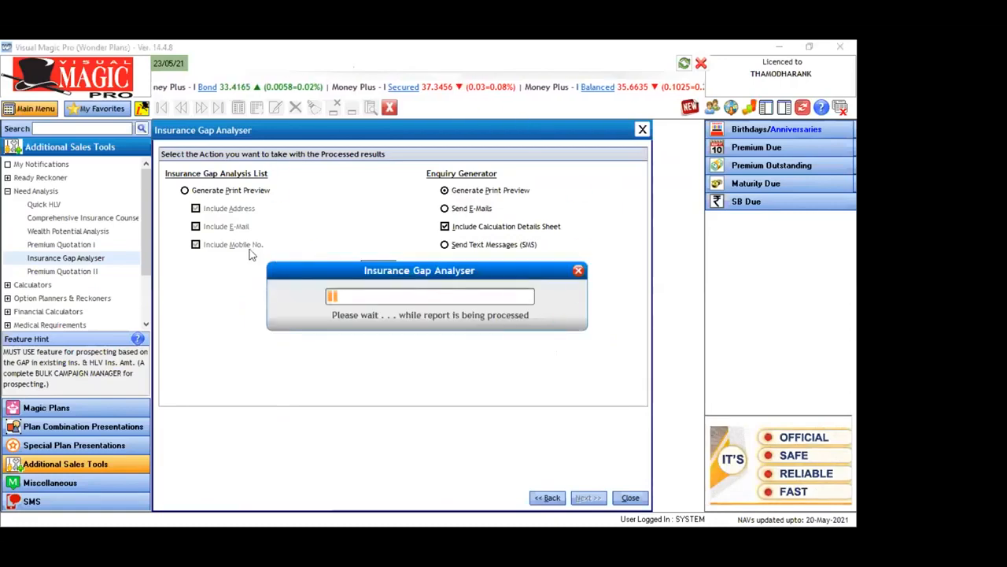